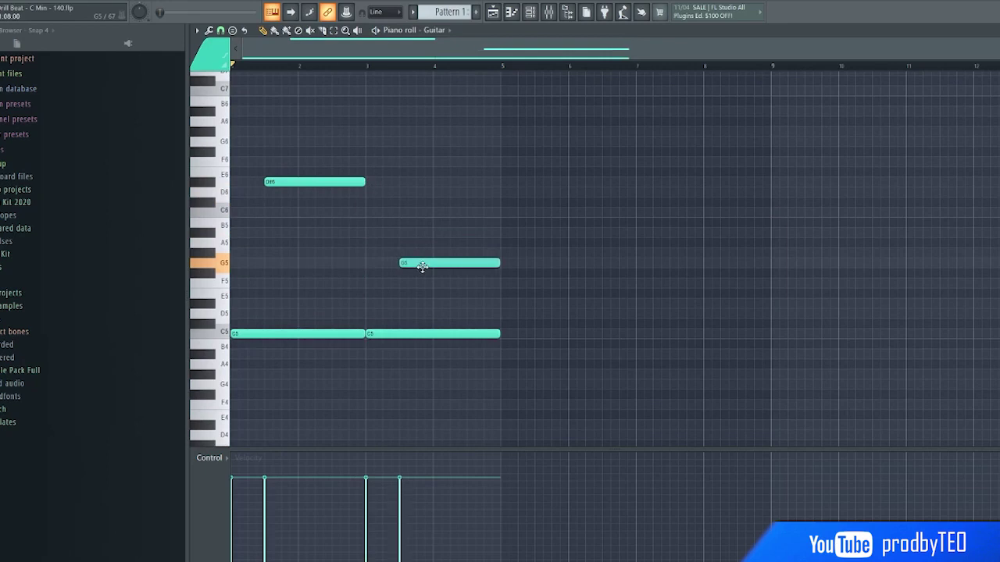
# - Play back the guitar melody and lower the velocity of the two C5 notes to about 70%
pyautogui.press('space')
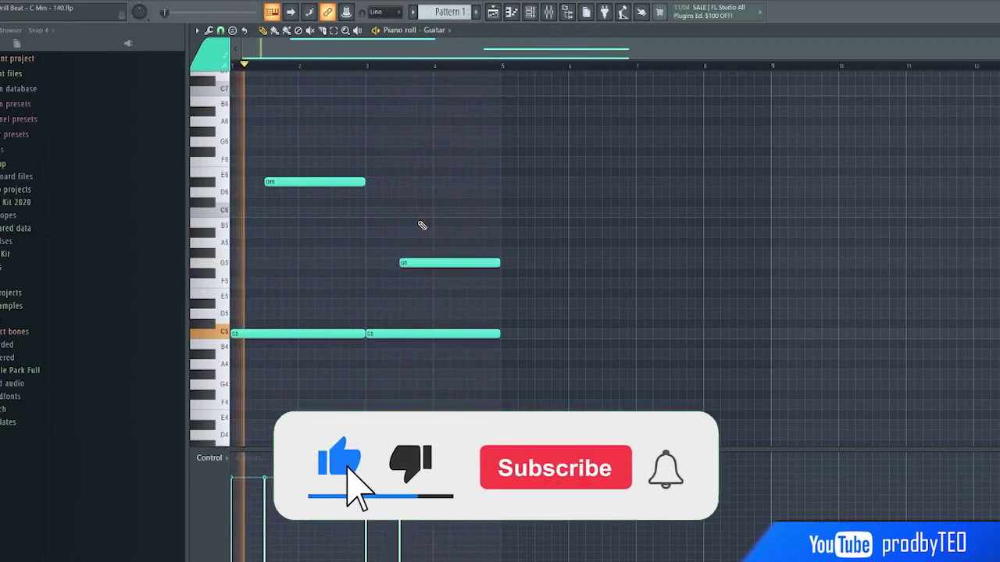
pyautogui.press('space')
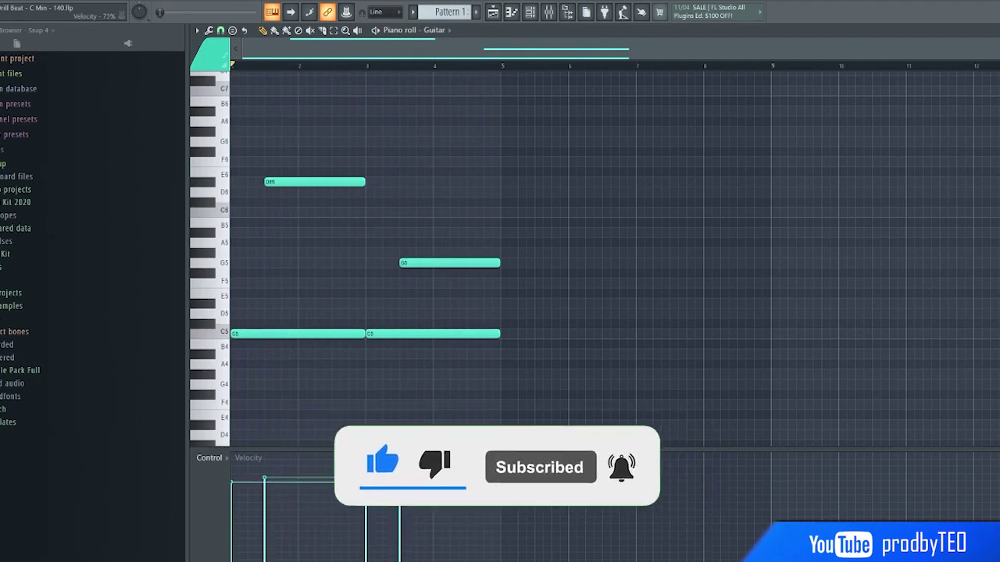
pyautogui.press('space')
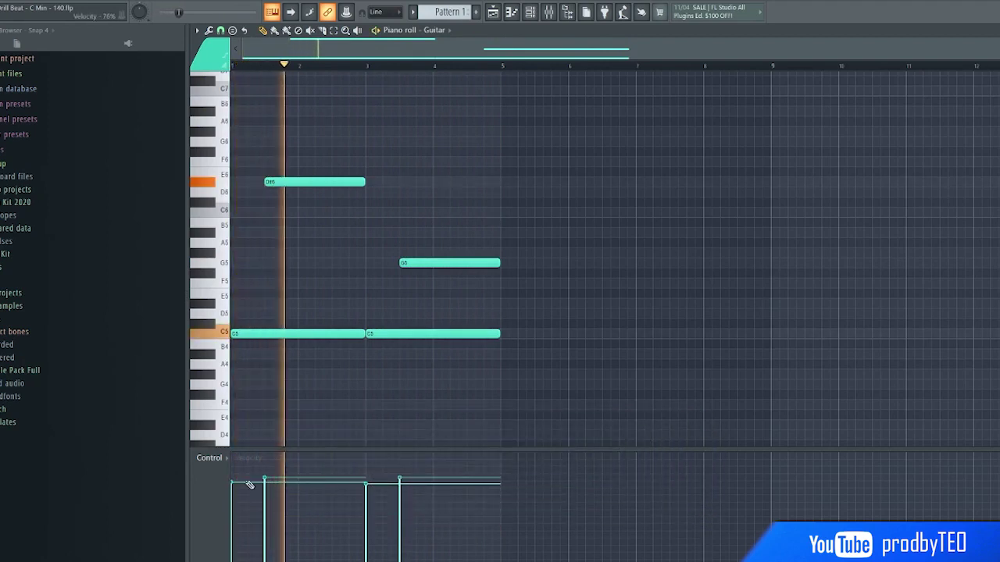
pyautogui.press('space')
pyautogui.click(370, 486)
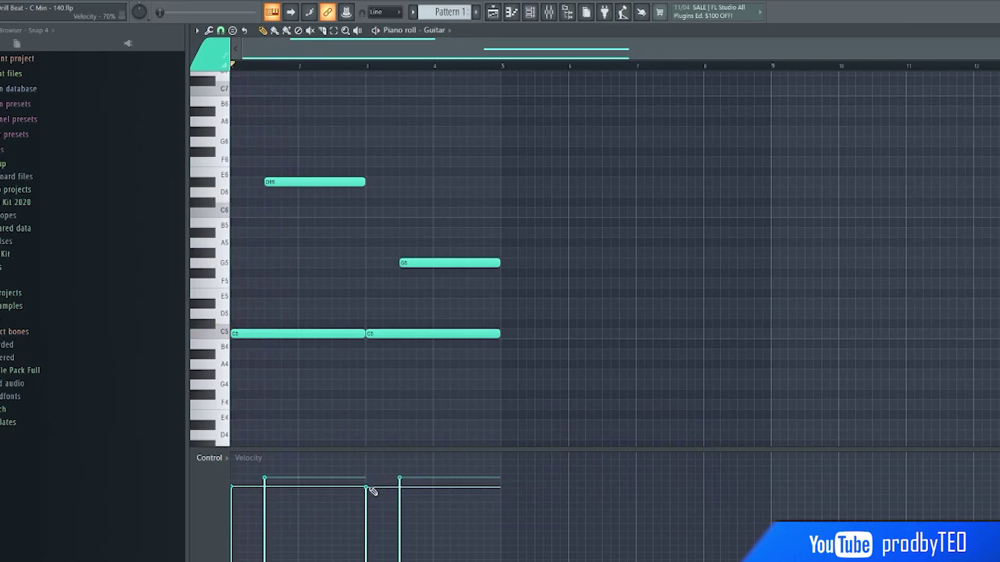
pyautogui.press('space')
pyautogui.press('space')
# - Duplicate the four-bar guitar phrase into bars 5 to 8, transpose the copy up five semitones, listen to it and deselect it
pyautogui.hotkey('ctrl', 'b')
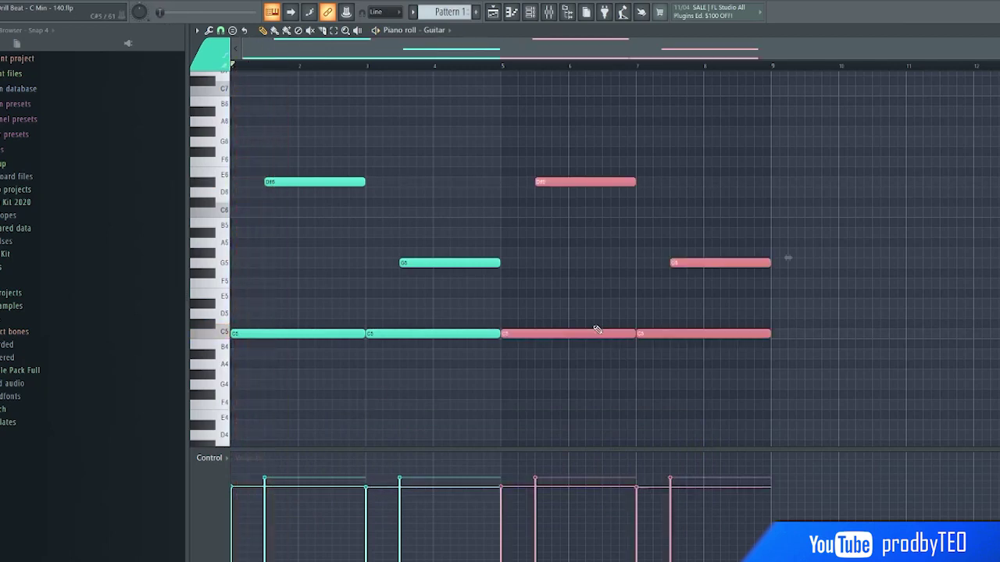
pyautogui.hotkey('shift', 'Up')
pyautogui.hotkey('shift', 'Up')
pyautogui.hotkey('shift', 'Up')
pyautogui.hotkey('shift', 'Up')
pyautogui.hotkey('shift', 'Up')
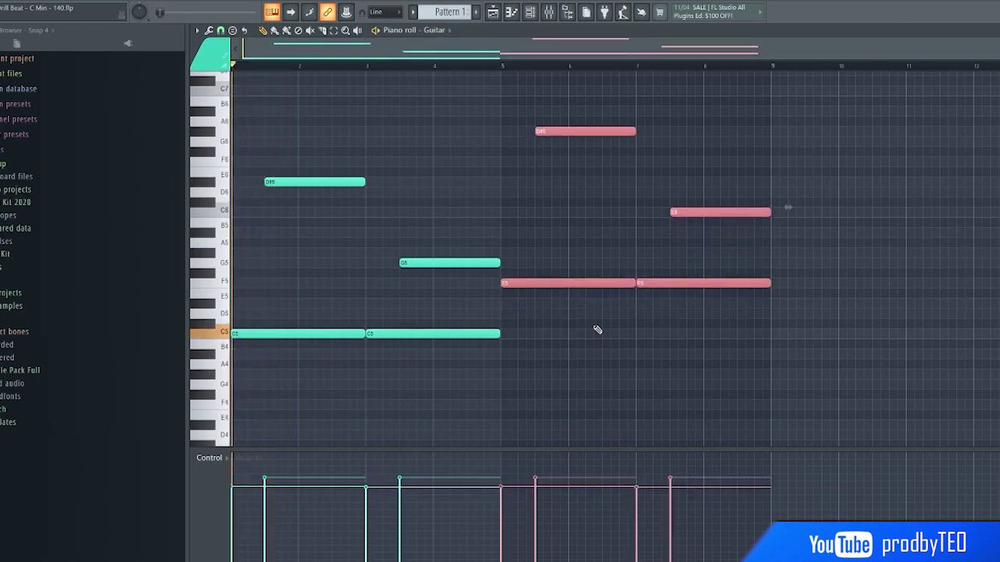
pyautogui.press('space')
pyautogui.hotkey('ctrl', 'd')
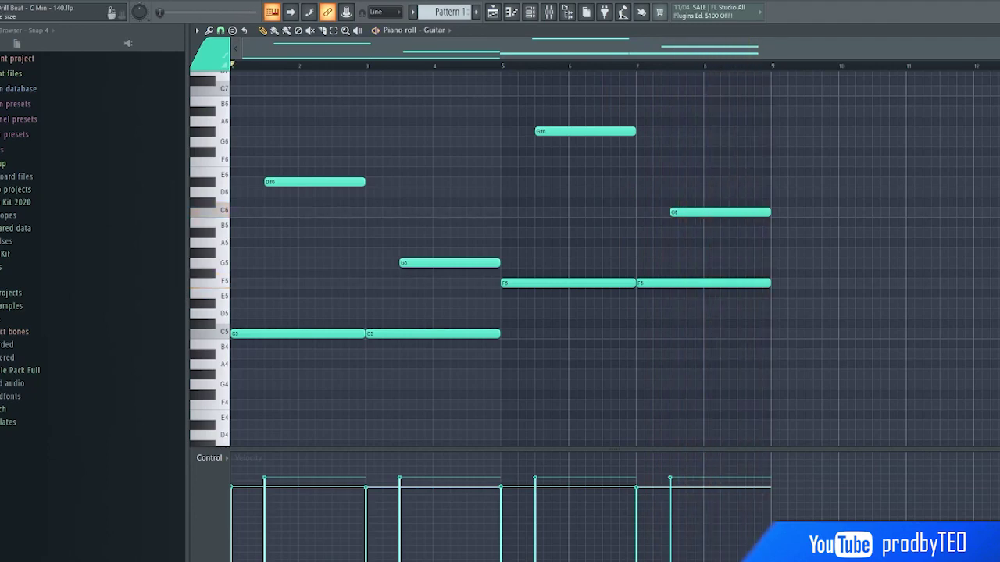
# - Load HalfTime-64bit in the first effect slot of the Guitar mixer track and play the pattern through it
pyautogui.press('F7')
pyautogui.click(550, 15)
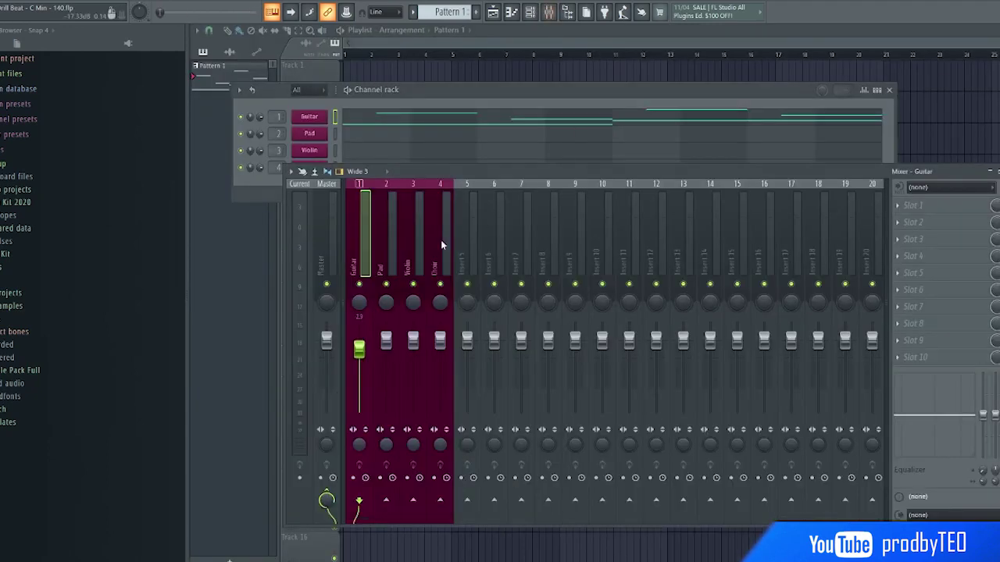
pyautogui.click(918, 269)
pyautogui.click(674, 216)
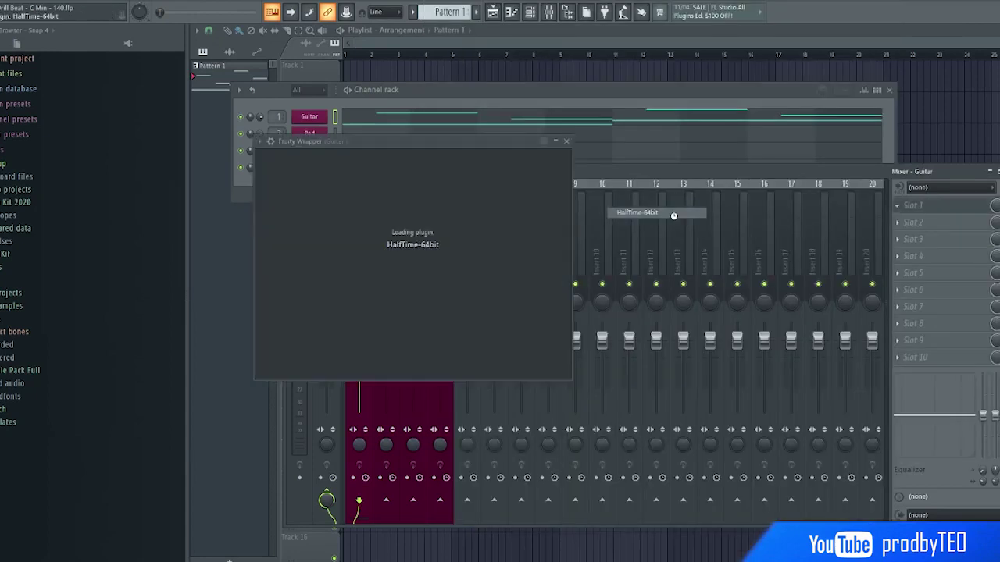
pyautogui.press('space')
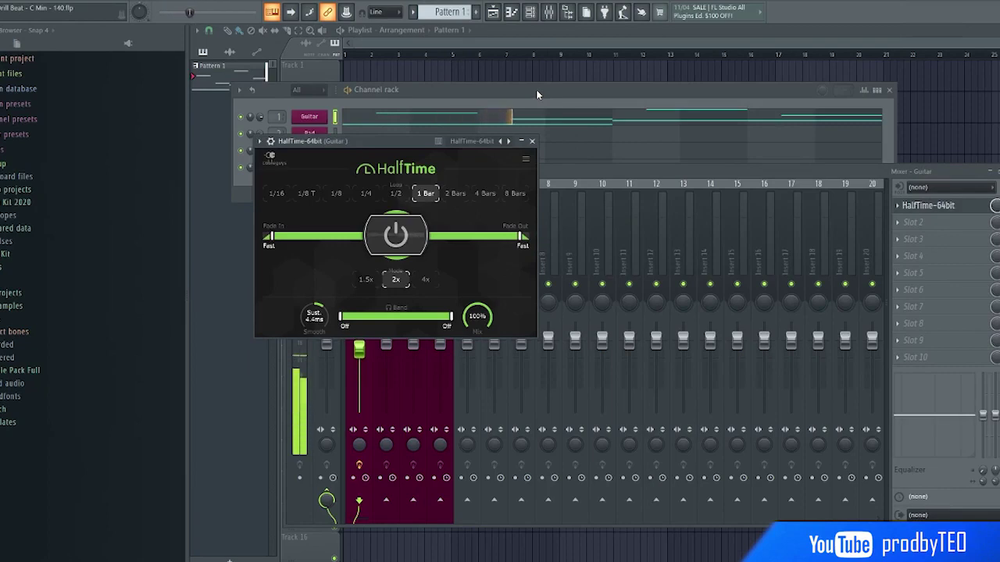
# - Shift the four upper guitar notes (D#6, G5, G#6 and C6) one beat earlier in the piano roll
pyautogui.click(465, 120)
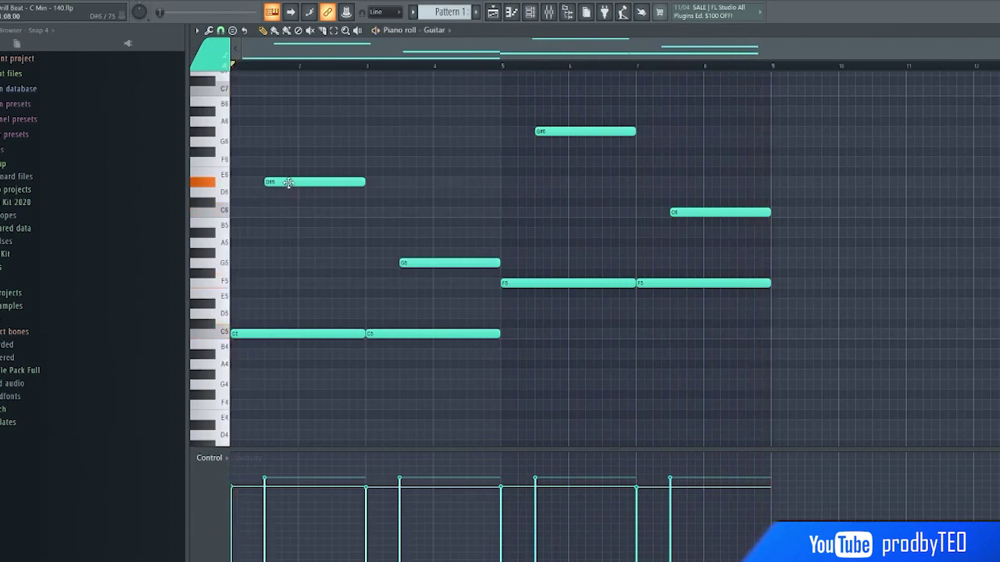
pyautogui.moveTo(286, 182); pyautogui.dragTo(270, 182)
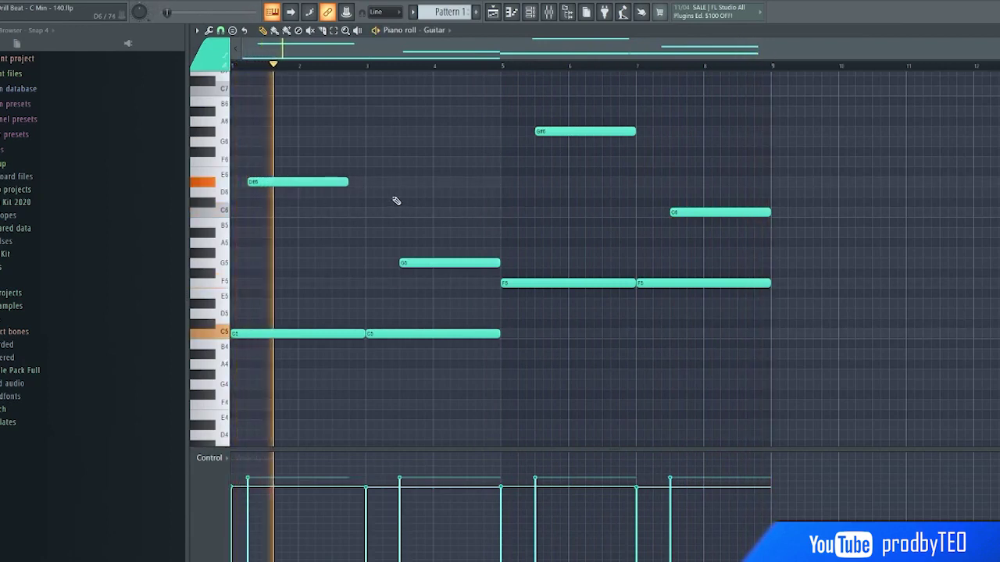
pyautogui.moveTo(417, 263); pyautogui.dragTo(400, 264)
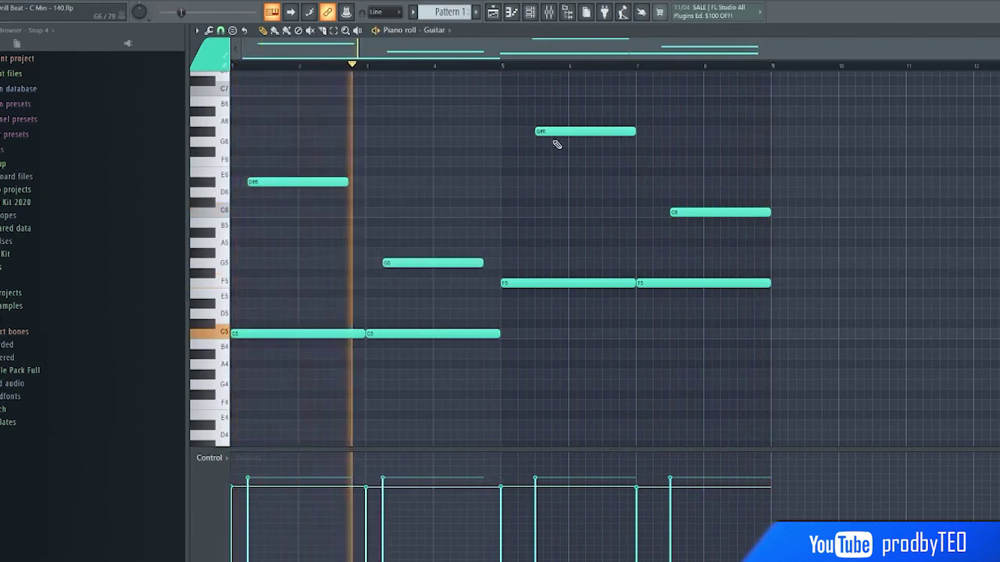
pyautogui.moveTo(554, 131); pyautogui.dragTo(537, 131)
pyautogui.moveTo(694, 222); pyautogui.dragTo(676, 222)
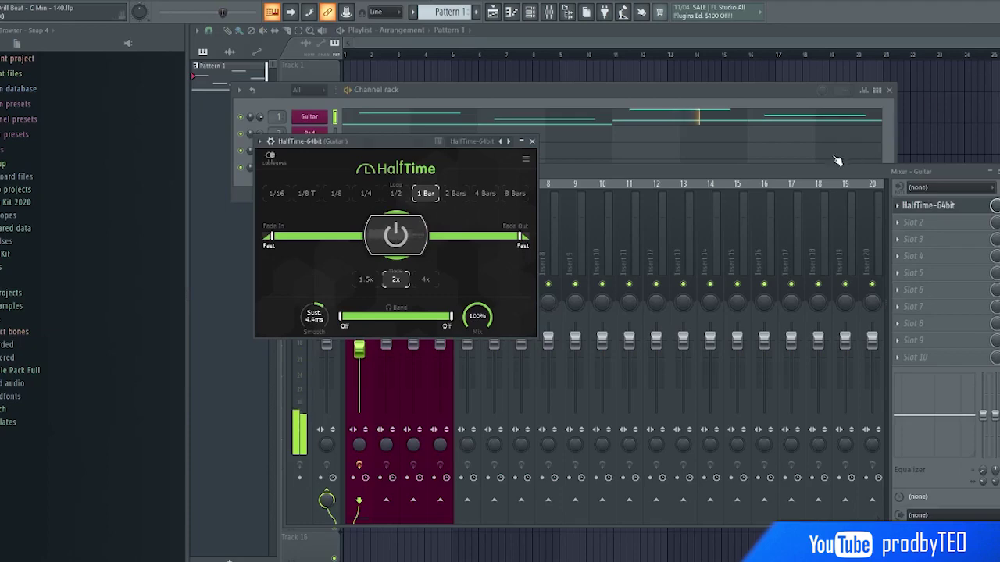
# - Close HalfTime, add Fruity Parametric EQ 2 in the Guitar track's second slot and load the 3 bands preset
pyautogui.click(531, 141)
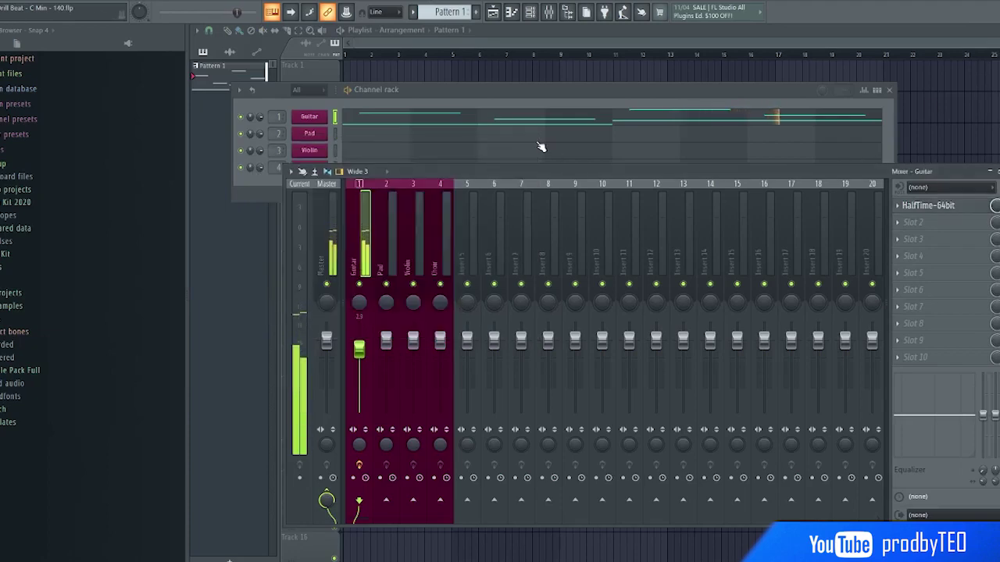
pyautogui.click(915, 222)
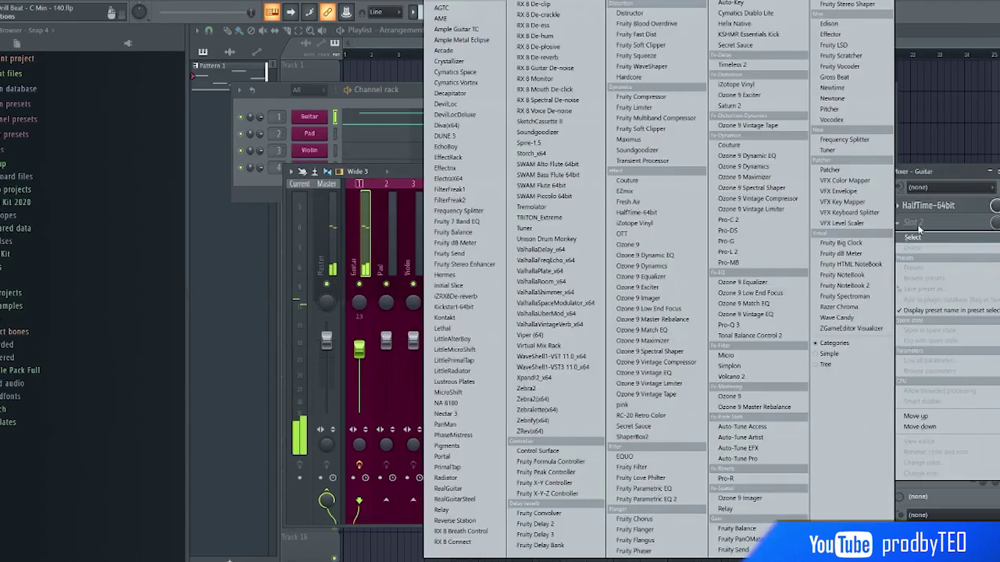
pyautogui.click(664, 499)
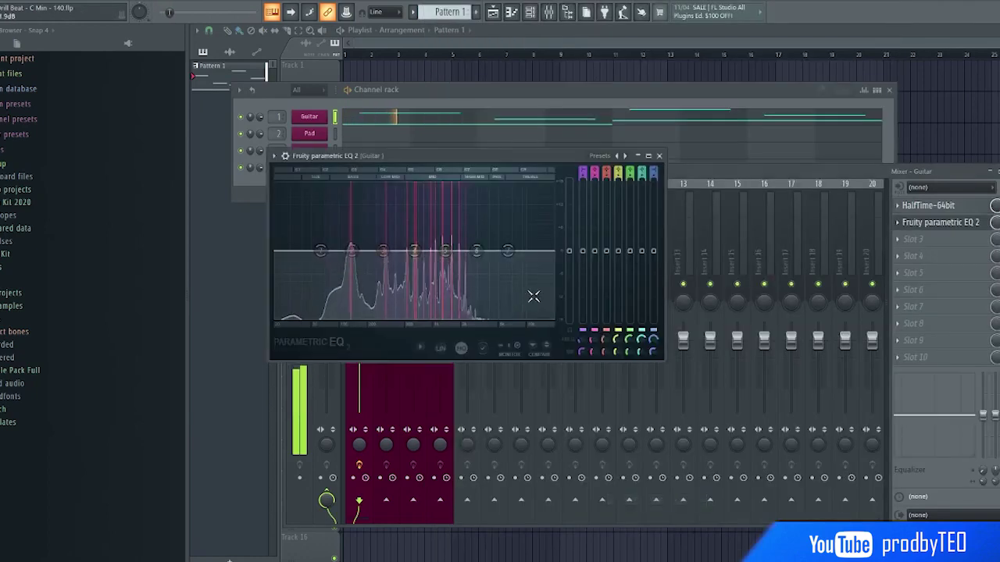
pyautogui.click(625, 157)
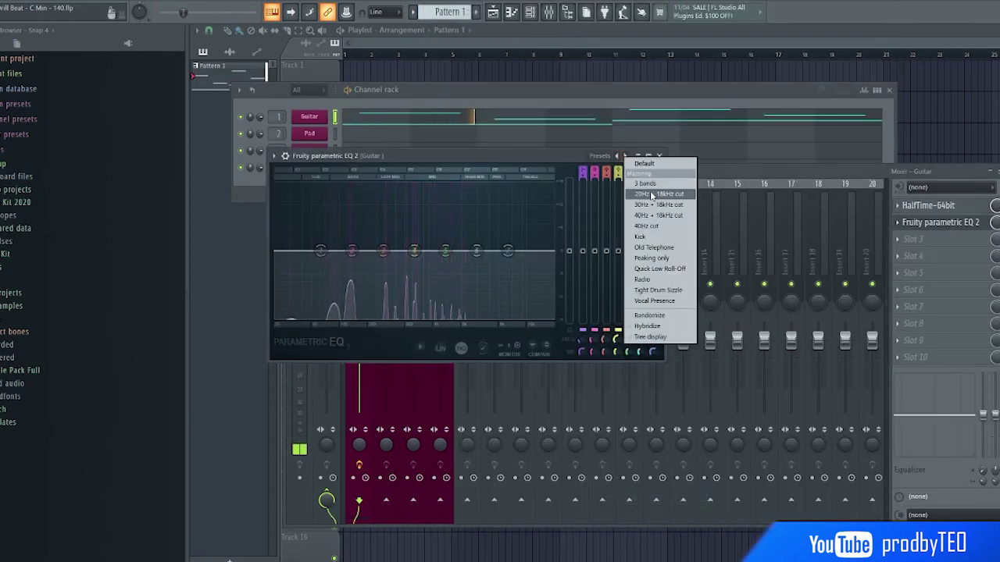
pyautogui.click(656, 186)
# - Change EQ band 1 to a high pass filter and raise its cutoff to trim the guitar's low end
pyautogui.rightClick(322, 255)
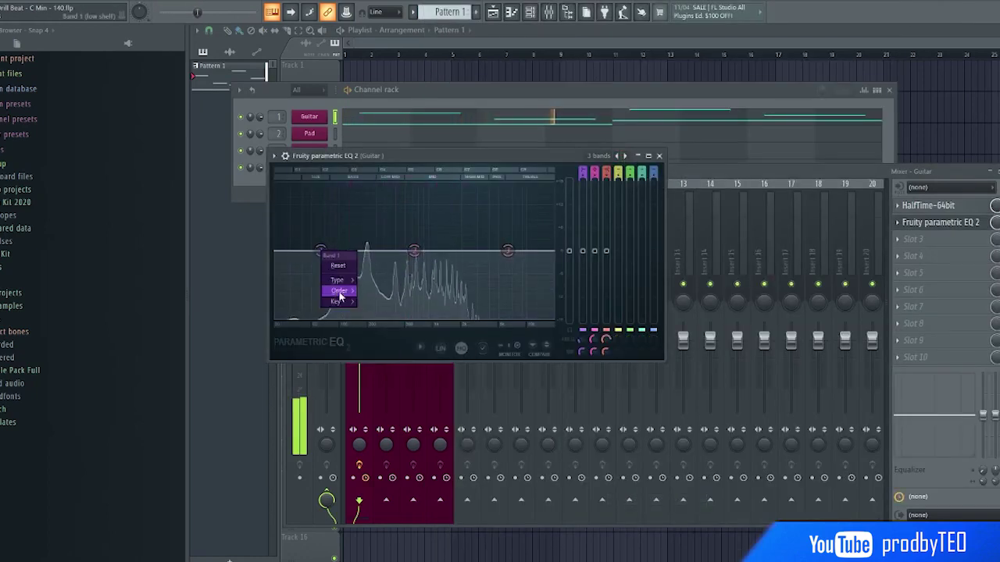
pyautogui.click(330, 268)
pyautogui.moveTo(337, 281)
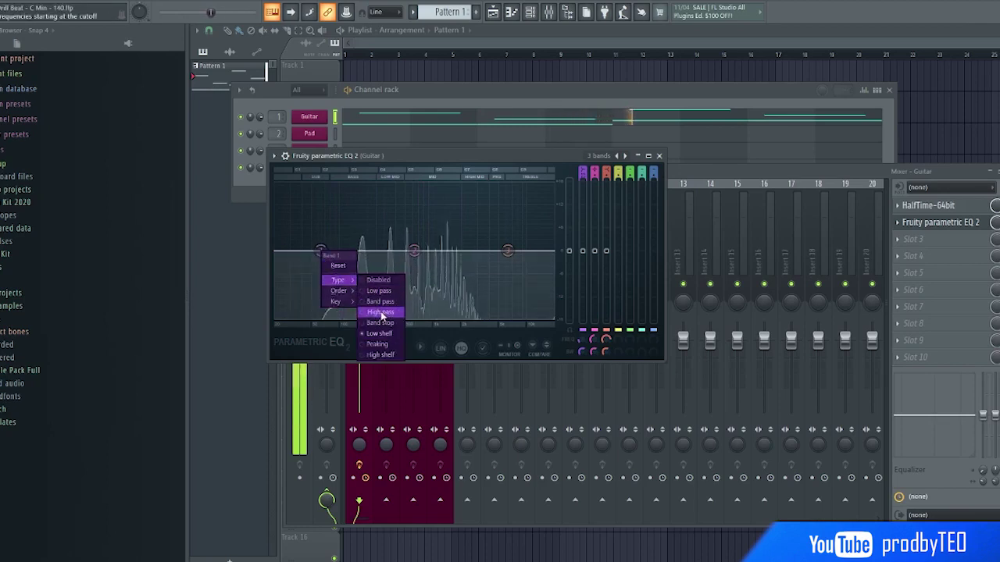
pyautogui.click(380, 313)
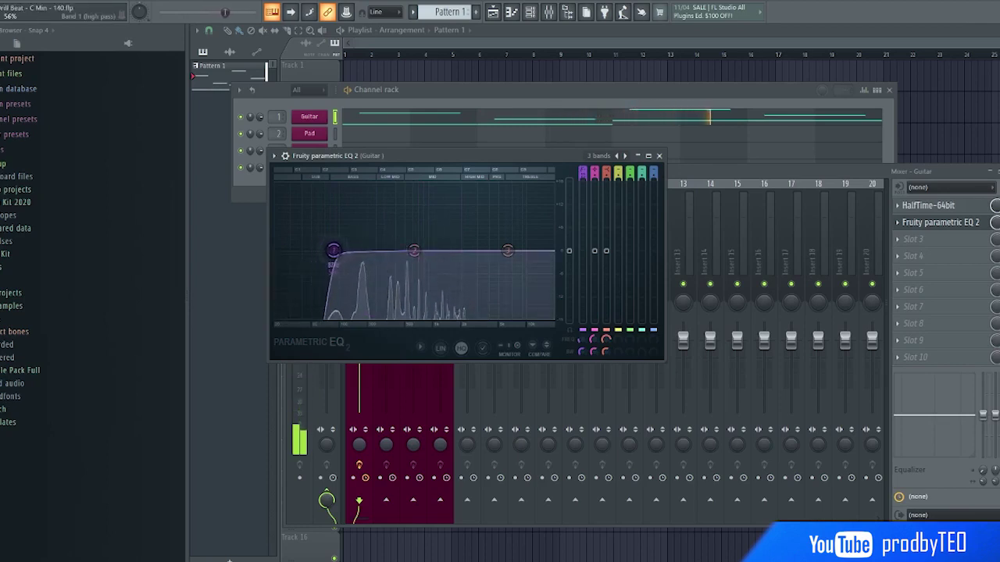
pyautogui.moveTo(354, 250); pyautogui.dragTo(355, 249)
# - Make EQ band 3 a low pass with a lowered cutoff, boost band 2 slightly just below it, and close the EQ
pyautogui.rightClick(508, 250)
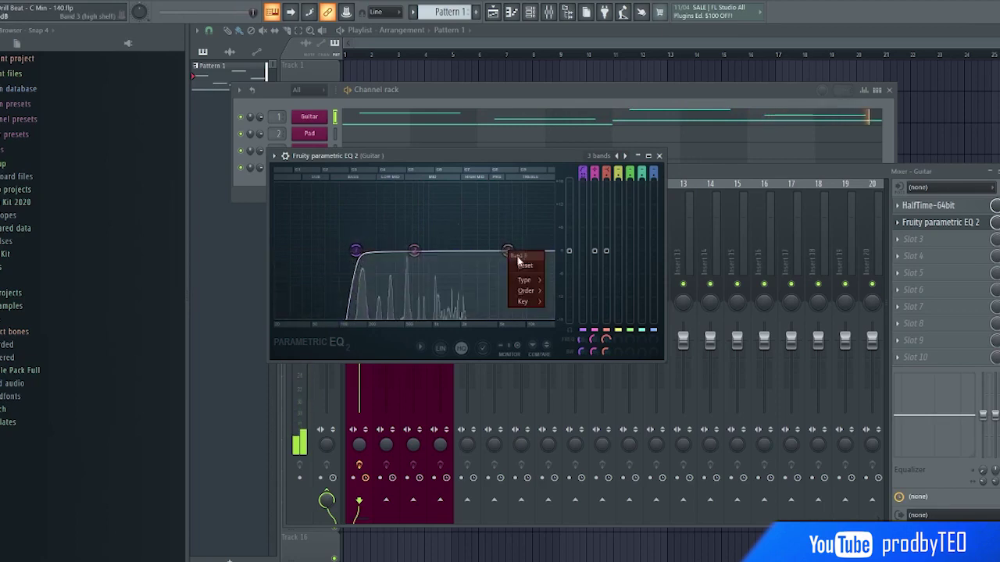
pyautogui.click(557, 292)
pyautogui.rightClick(508, 252)
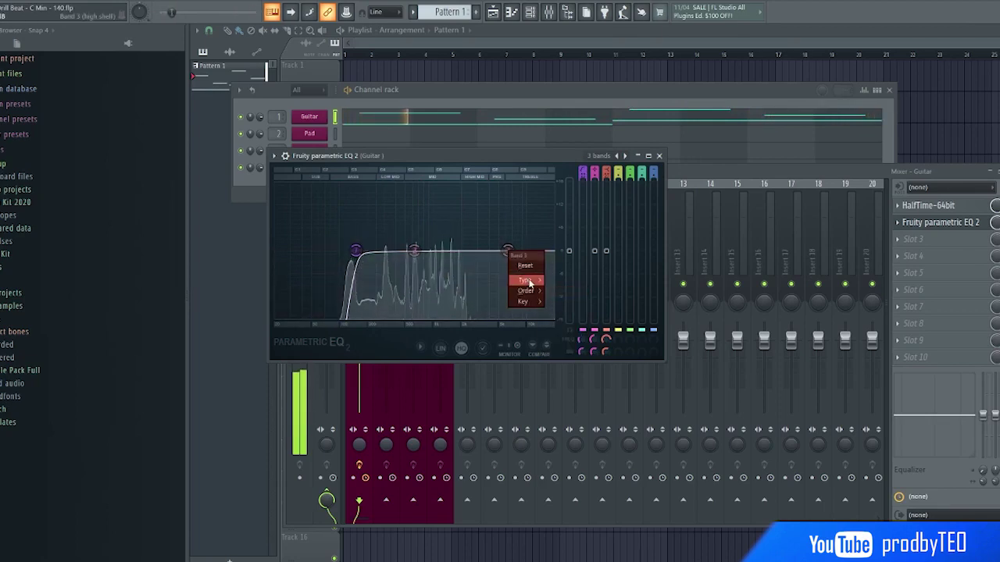
pyautogui.click(566, 291)
pyautogui.moveTo(507, 250); pyautogui.dragTo(479, 250)
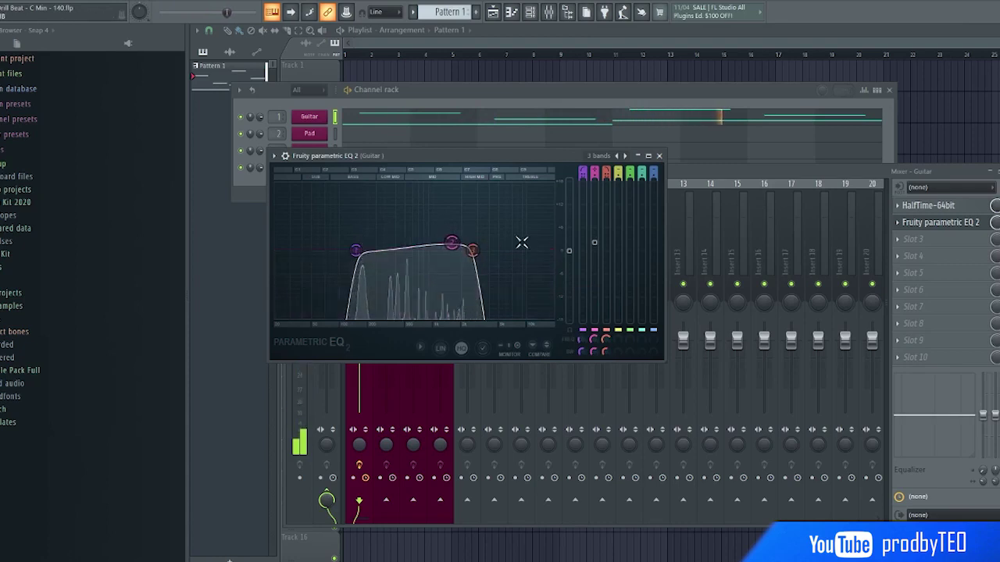
pyautogui.click(658, 156)
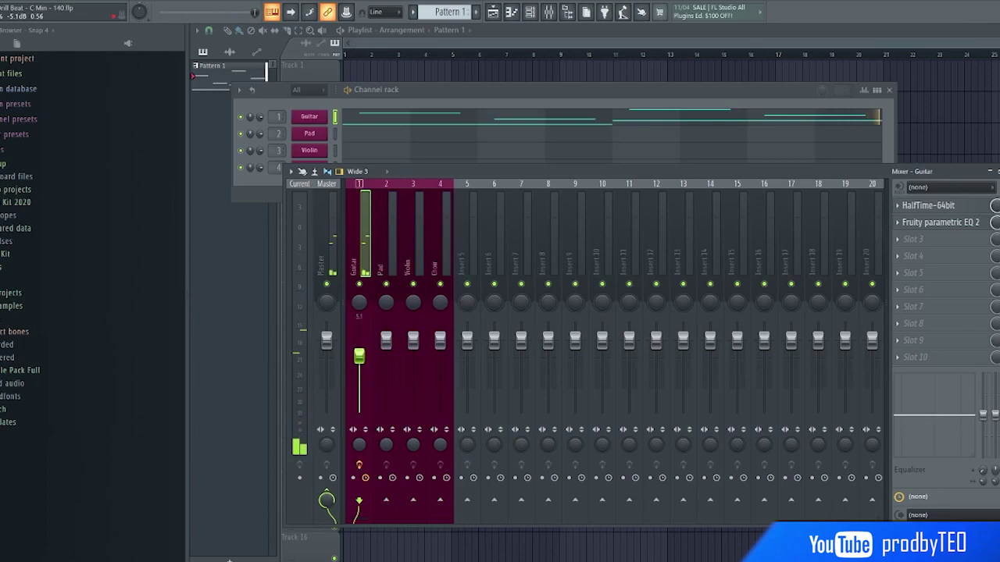
# - Add Fruity Reeverb 2 in the Guitar track's third effect slot, then close the reverb and the mixer
pyautogui.click(910, 239)
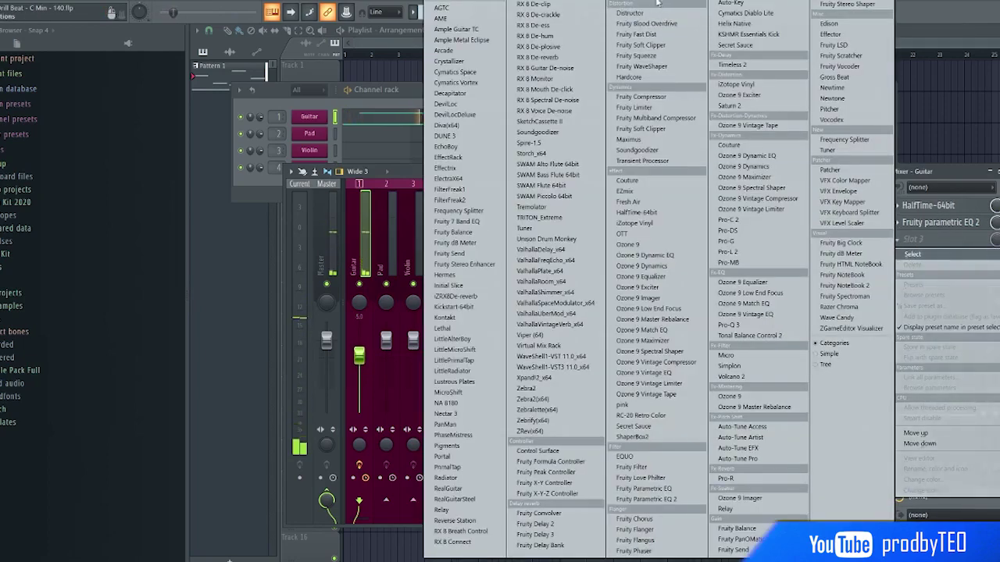
pyautogui.press('Escape')
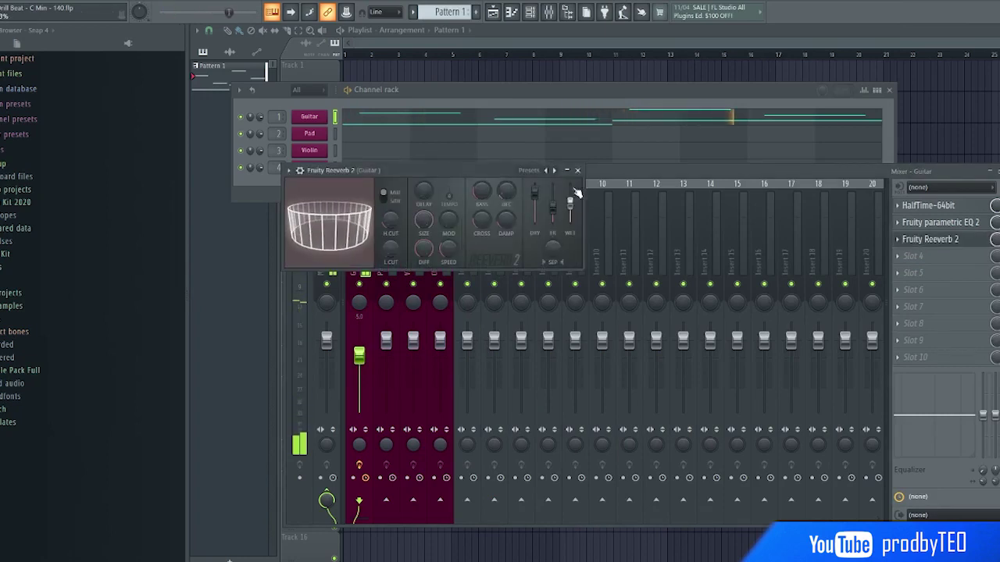
pyautogui.click(577, 171)
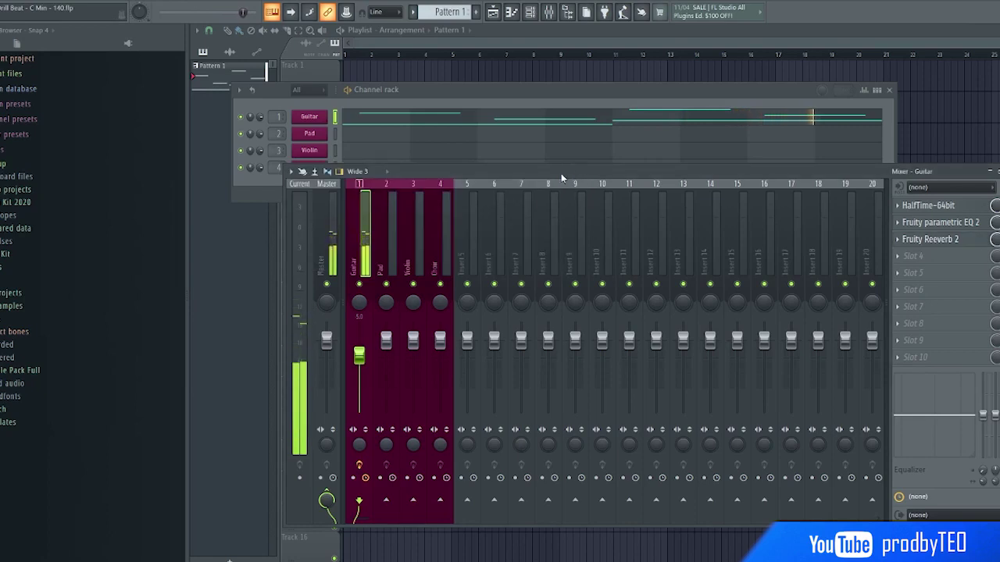
pyautogui.click(990, 171)
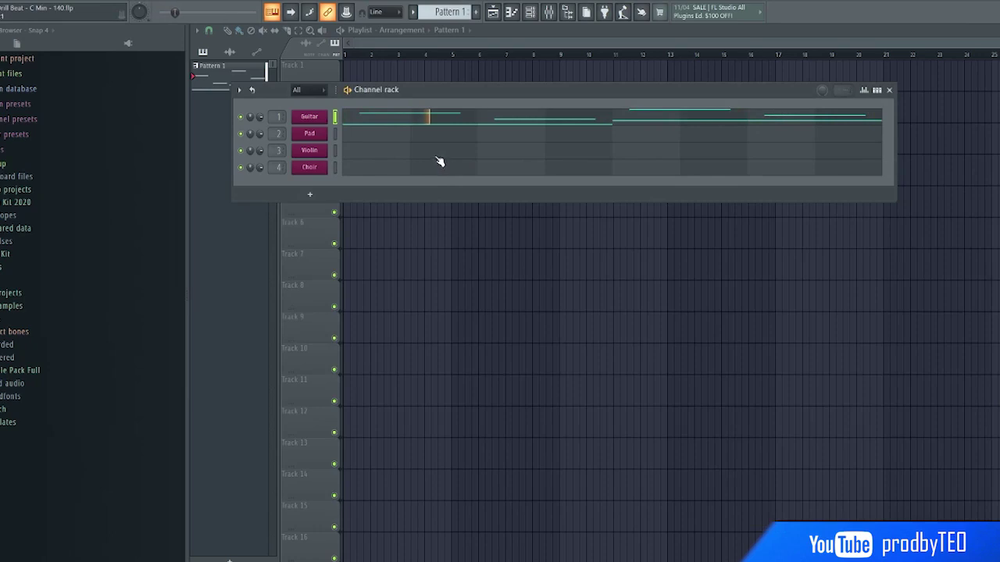
# - In the Pad channel, draw two consecutive two-bar C5 notes and two two-bar F5 notes over the guitar's root notes
pyautogui.click(335, 133)
pyautogui.click(317, 137)
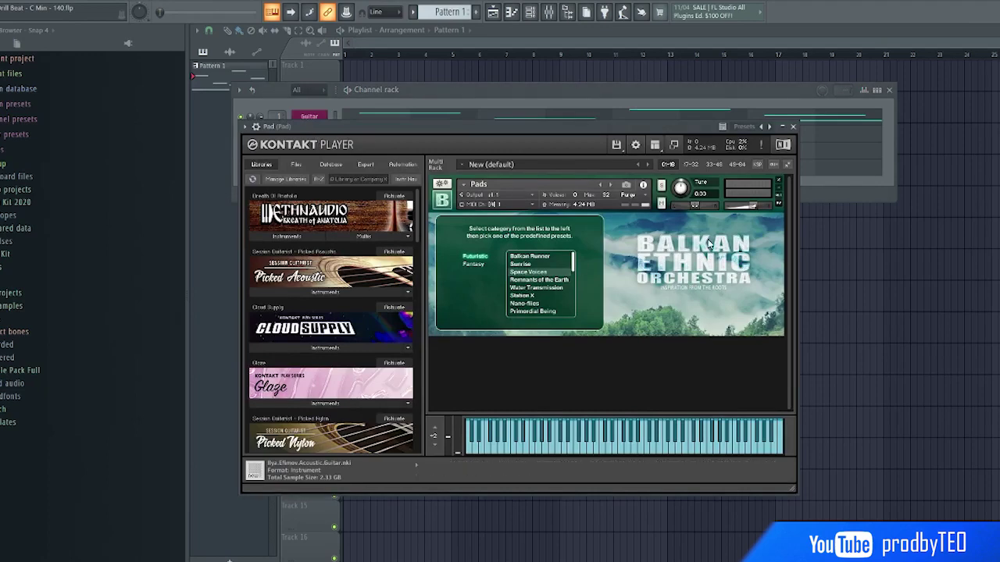
pyautogui.click(885, 140)
pyautogui.click(357, 139)
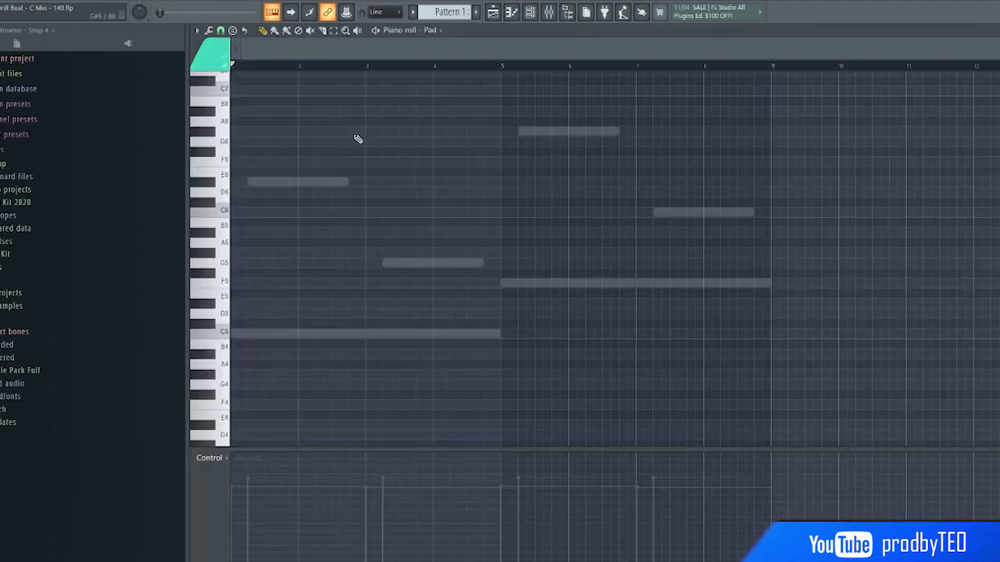
pyautogui.click(244, 335)
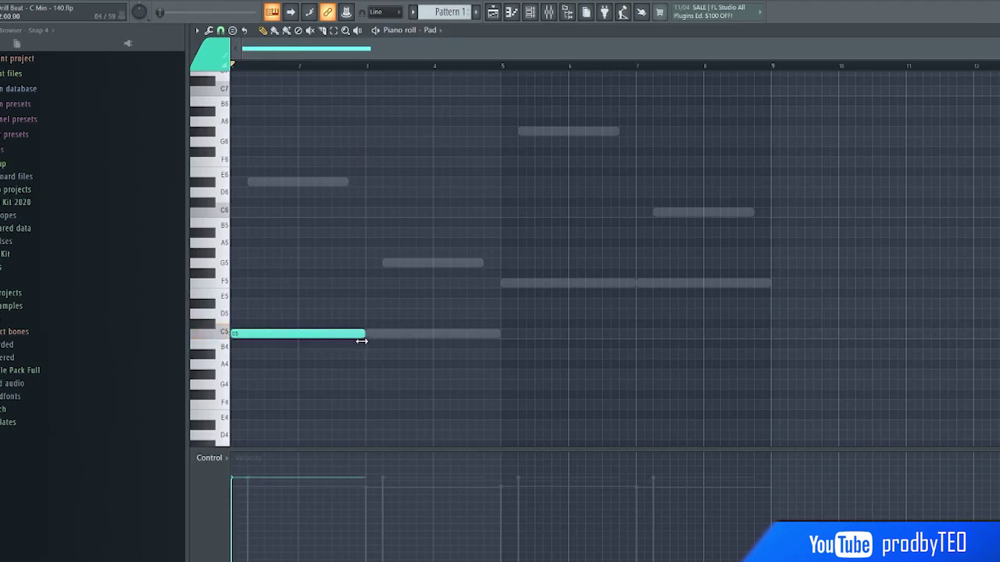
pyautogui.click(367, 334)
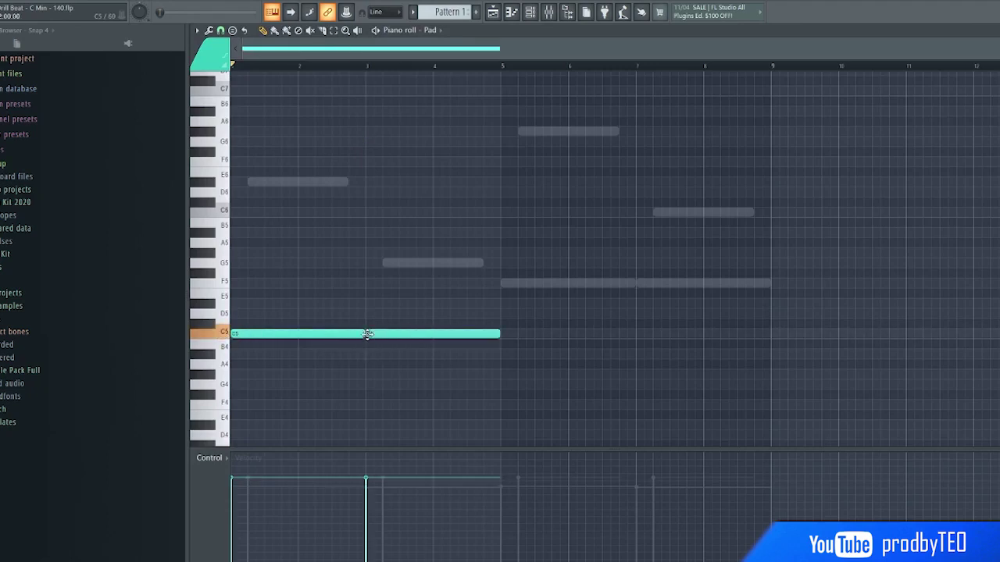
pyautogui.click(501, 284)
pyautogui.click(639, 284)
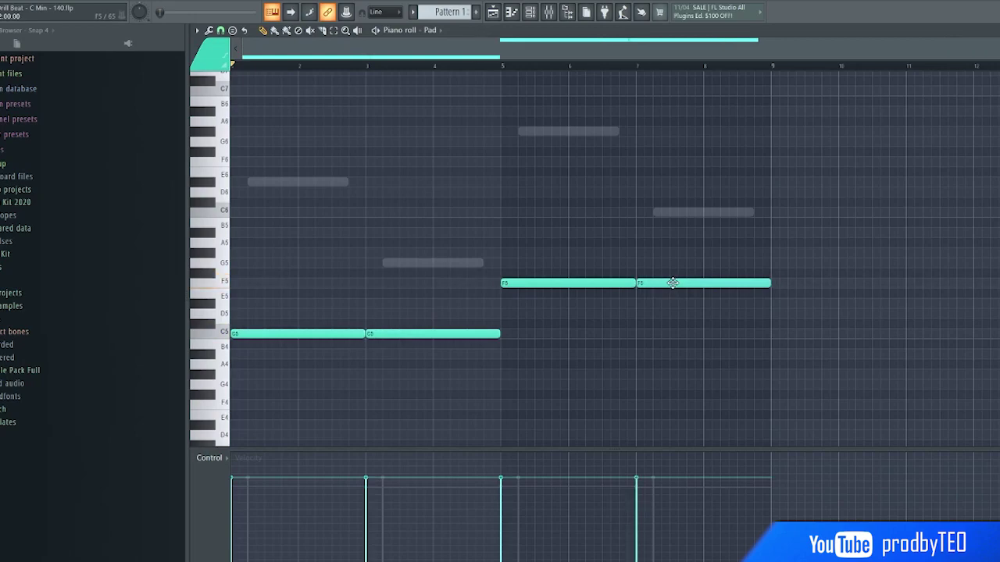
pyautogui.press('F6')
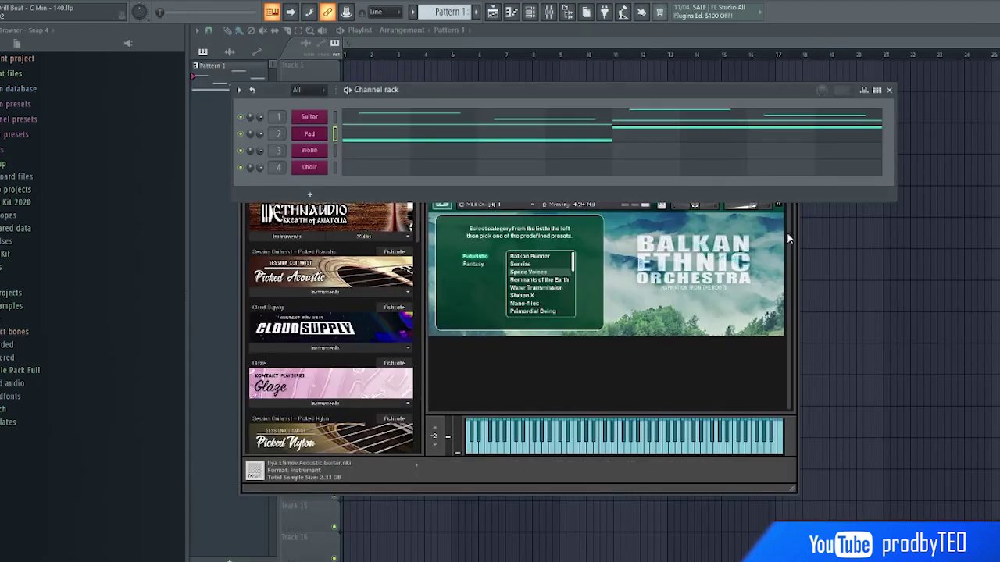
# - Add Fruity Parametric EQ 2 in the Pad track's first effect slot, load one of its presets and close the EQ
pyautogui.moveTo(647, 126); pyautogui.dragTo(679, 241)
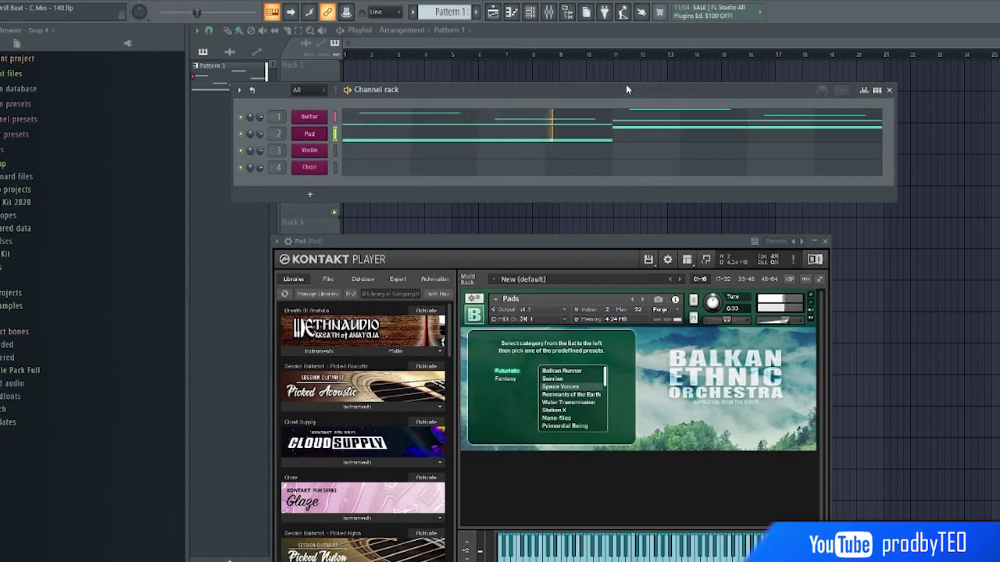
pyautogui.click(549, 12)
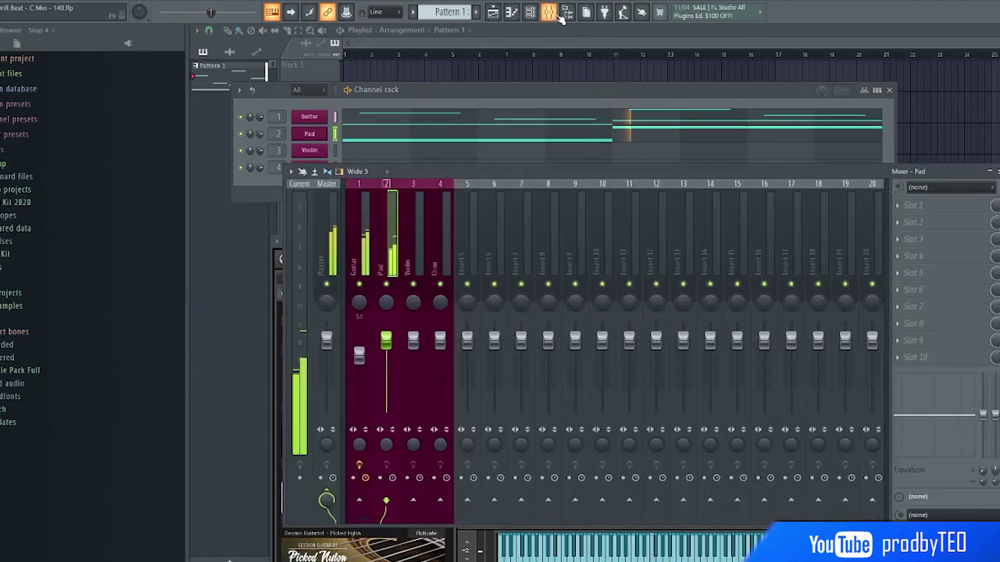
pyautogui.click(937, 206)
pyautogui.moveTo(913, 220)
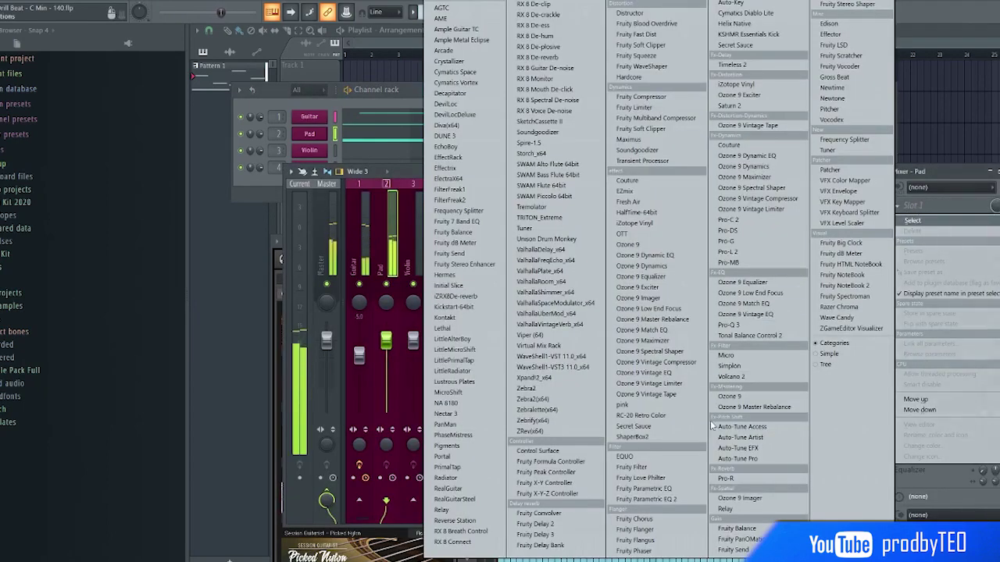
pyautogui.click(679, 498)
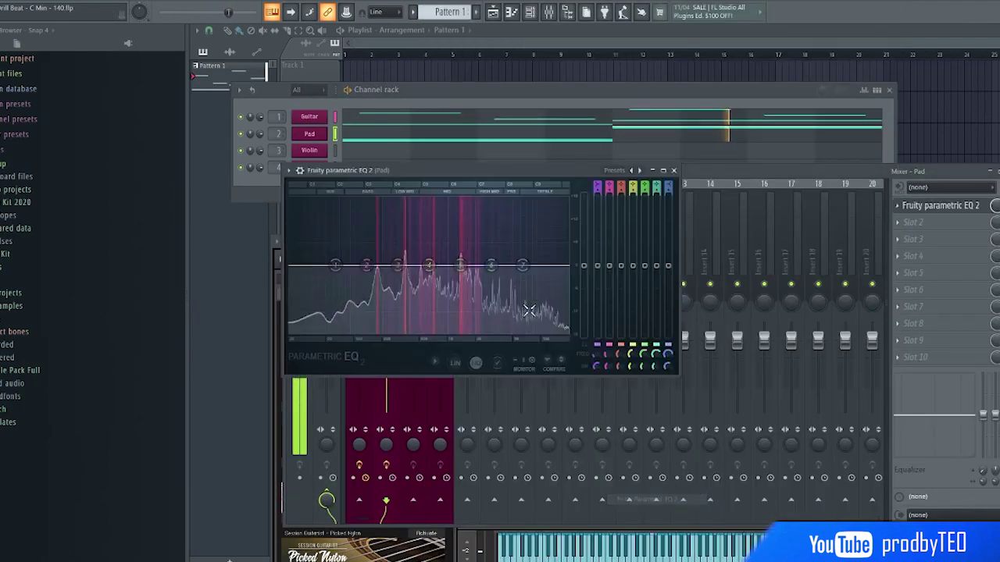
pyautogui.click(641, 171)
pyautogui.click(658, 290)
pyautogui.click(673, 170)
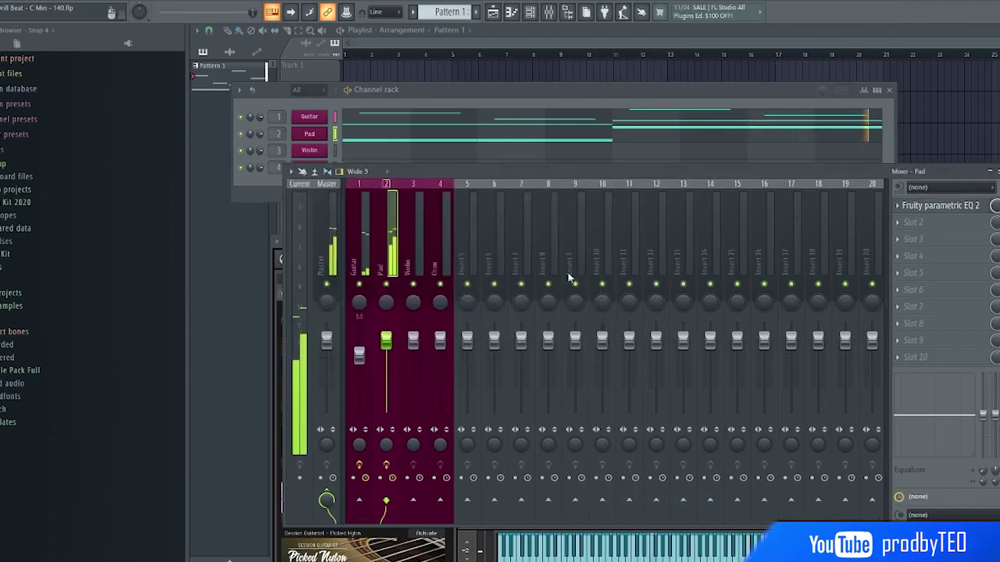
# - Lower the Pad track's mixer level to about -10 dB, then close the mixer and the Pad's Kontakt window
pyautogui.moveTo(386, 340); pyautogui.dragTo(386, 370)
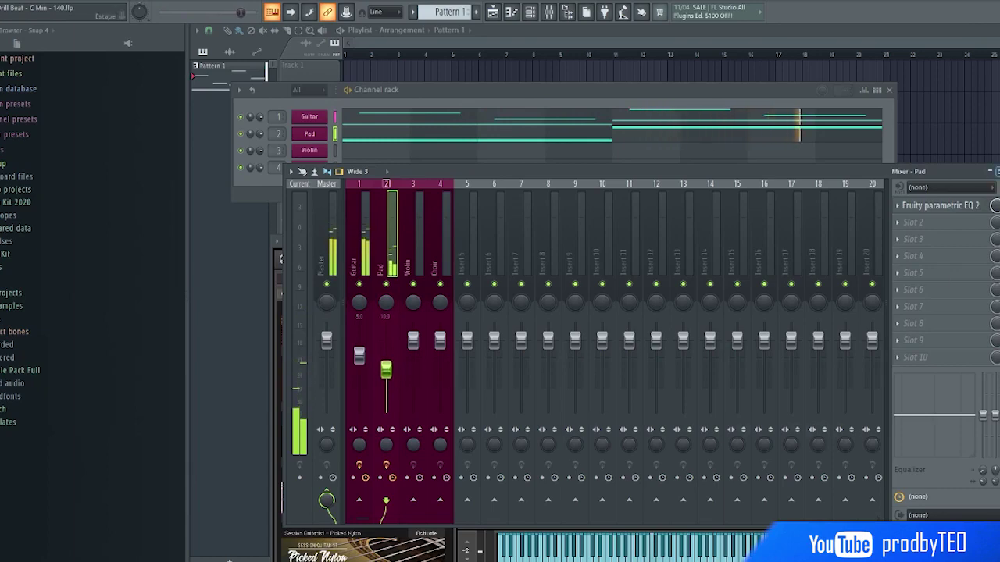
pyautogui.click(999, 171)
pyautogui.click(825, 242)
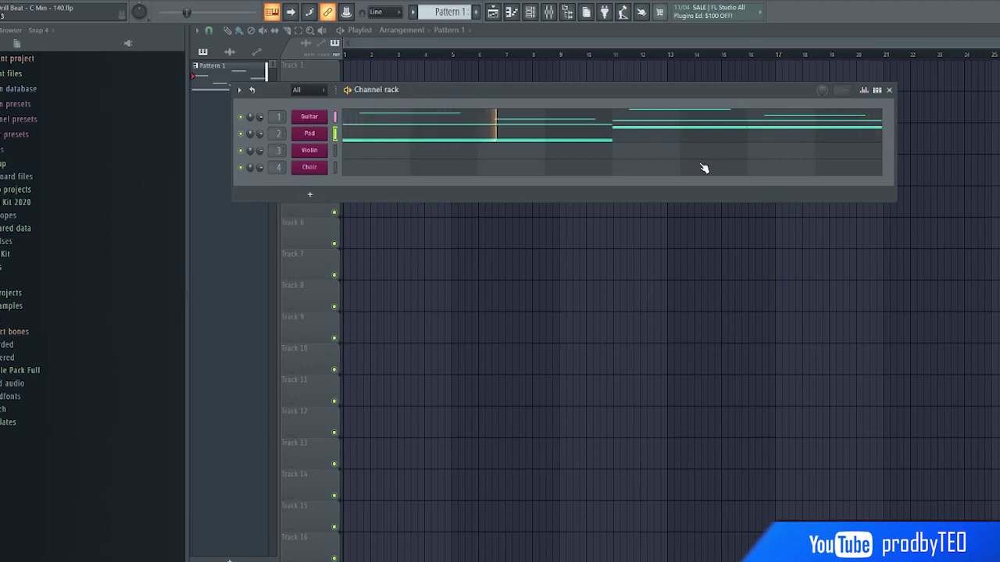
# - Open the Violin channel's Kontakt instrument and browse the Balkan Ethnic Orchestra library's instruments
pyautogui.click(310, 150)
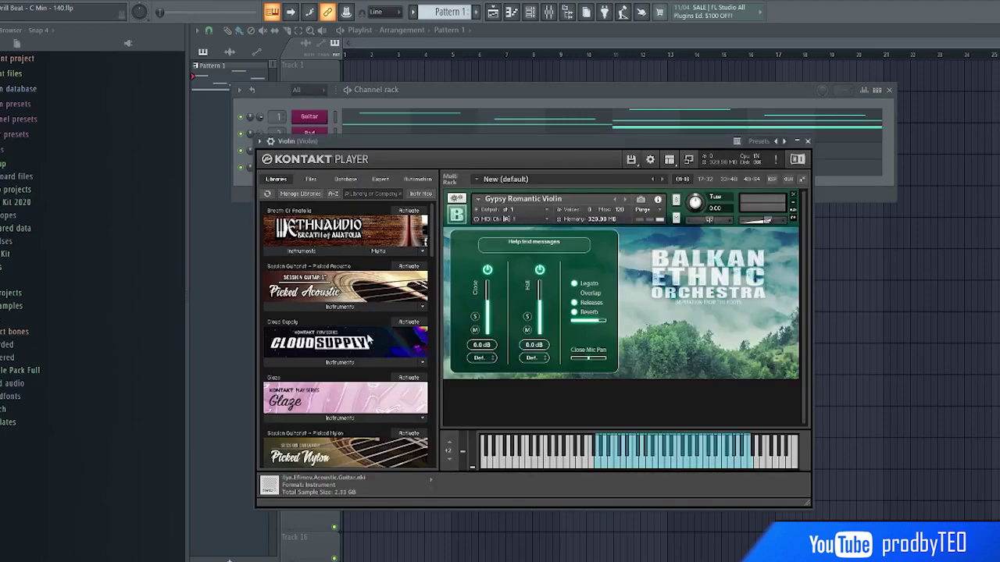
pyautogui.scroll(-3, 360, 358)
pyautogui.click(346, 363)
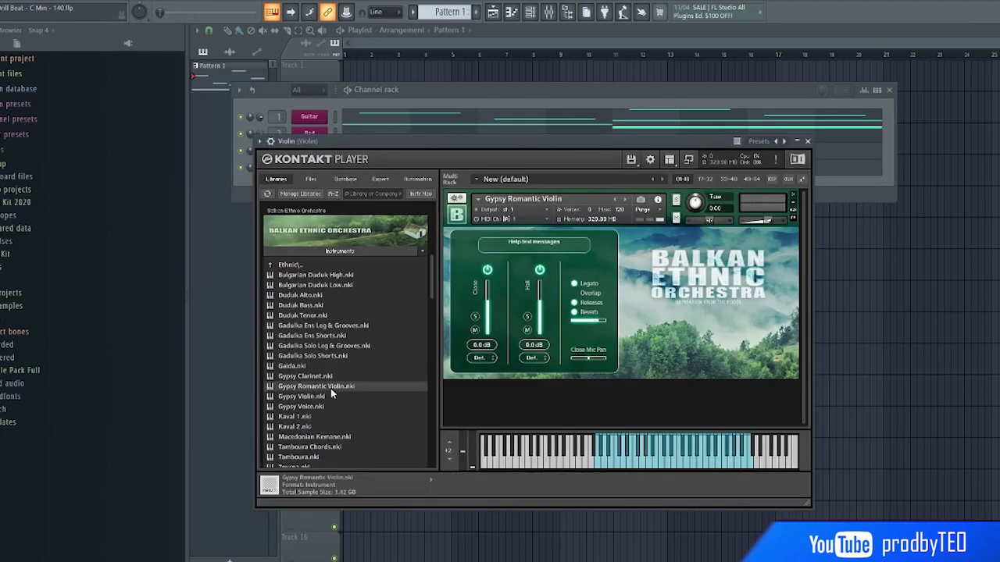
# - In the Violin channel's piano roll, draw a one-and-a-half-bar G5 note from bar 1, followed by a half-bar G#5
pyautogui.click(542, 92)
pyautogui.click(372, 160)
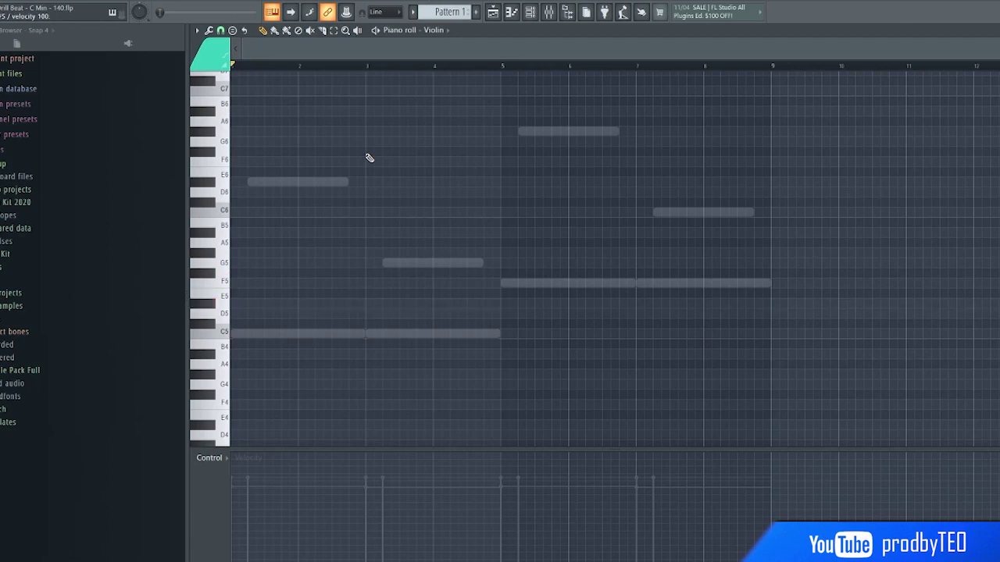
pyautogui.moveTo(238, 263); pyautogui.dragTo(211, 262)
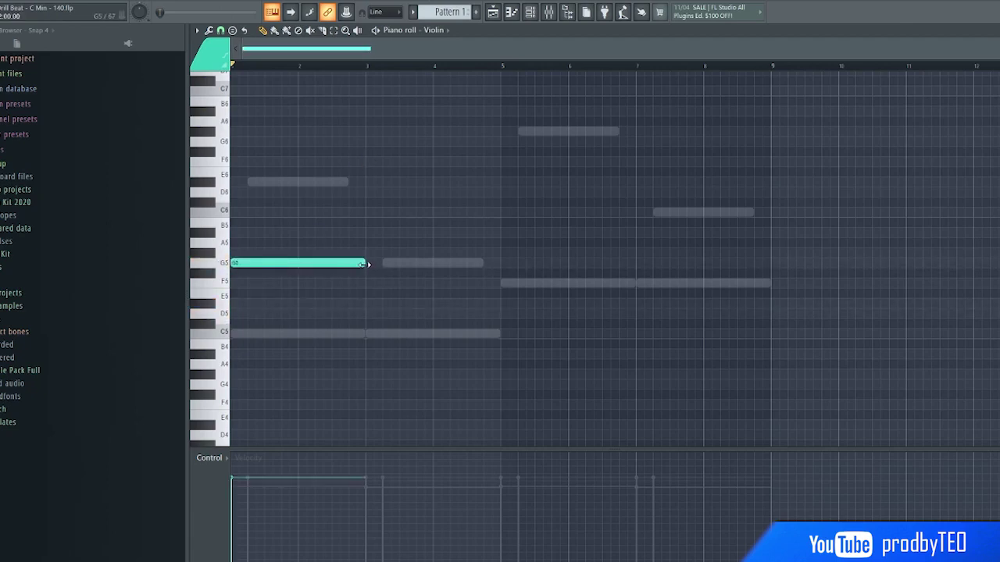
pyautogui.press('space')
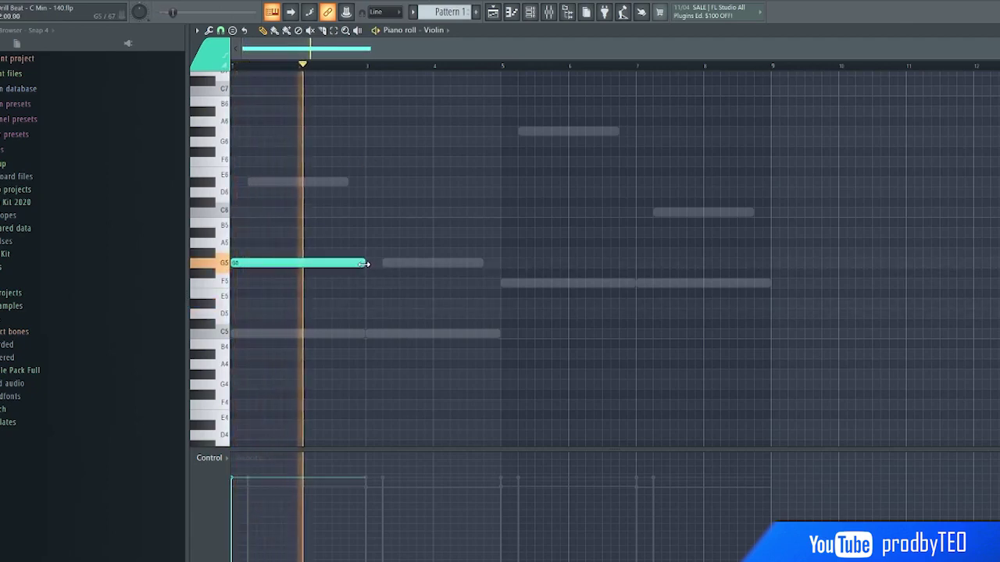
pyautogui.press('space')
pyautogui.moveTo(364, 264); pyautogui.dragTo(343, 268)
pyautogui.click(335, 257)
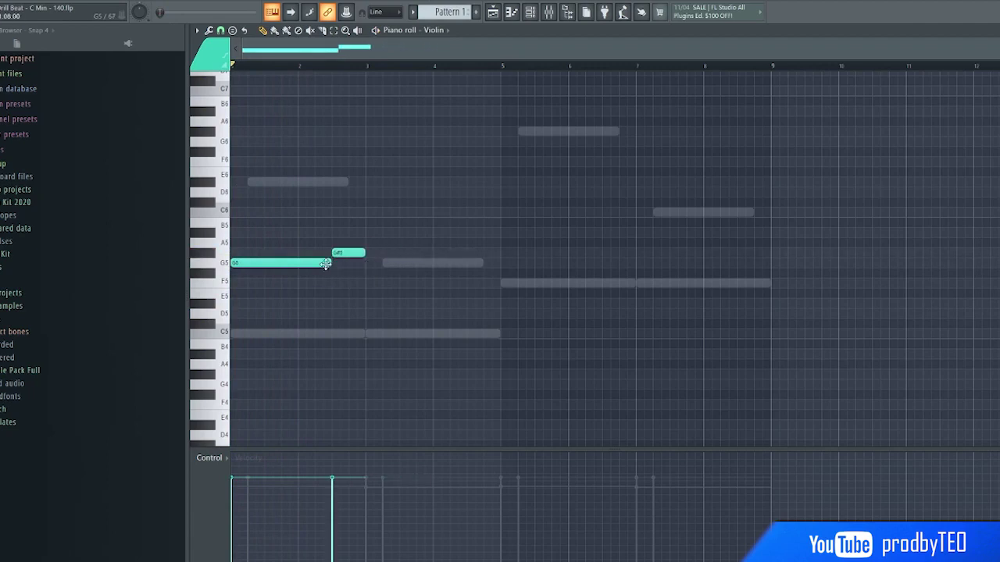
# - Continue the violin melody from bar 3 with a one-and-a-half-bar G5 note and a half-bar F5, auditioning the pattern
pyautogui.click(365, 265)
pyautogui.press('space')
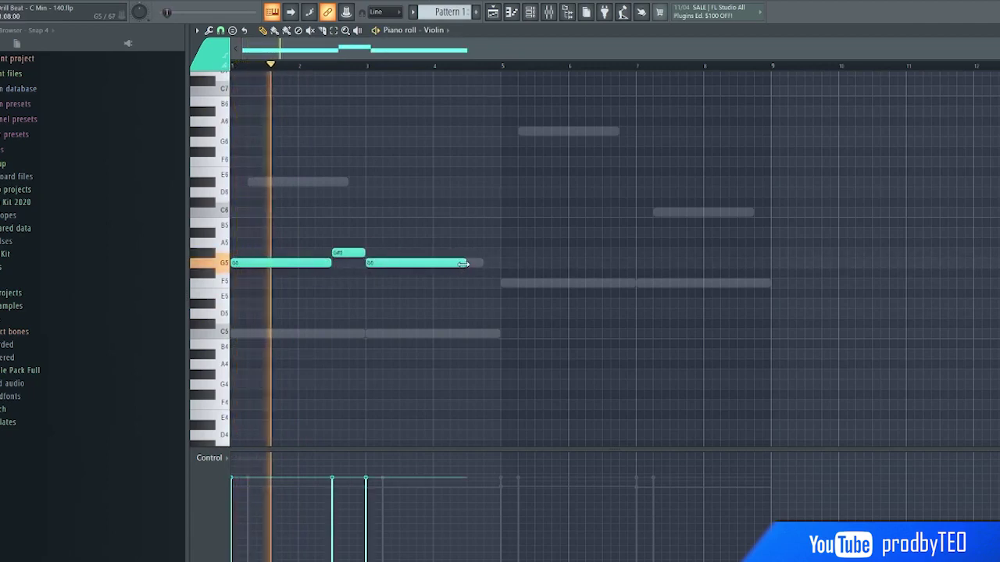
pyautogui.moveTo(465, 267)
pyautogui.mouseDown()
pyautogui.moveTo(507, 267)
pyautogui.moveTo(469, 271)
pyautogui.mouseUp()
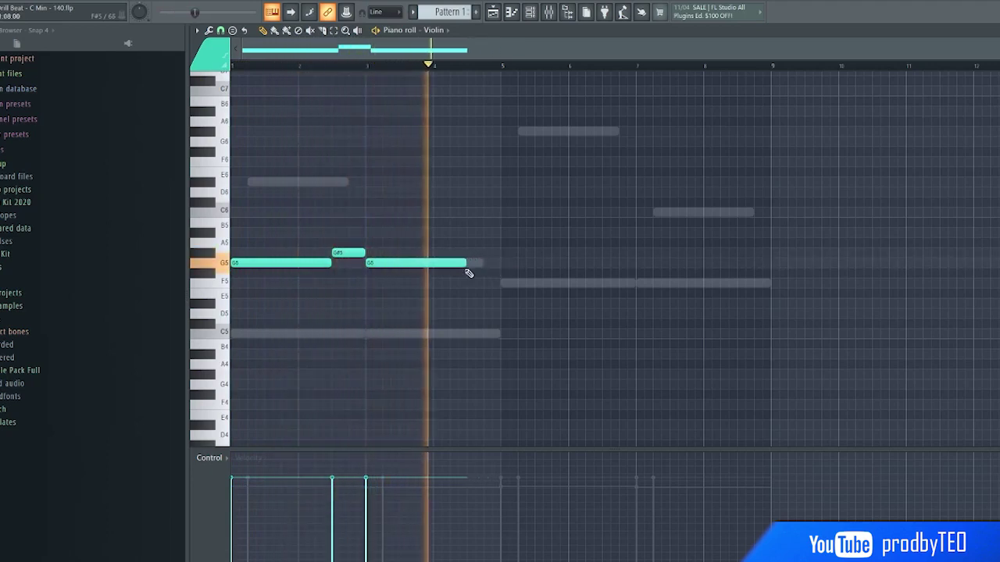
pyautogui.press('space')
pyautogui.click(468, 282)
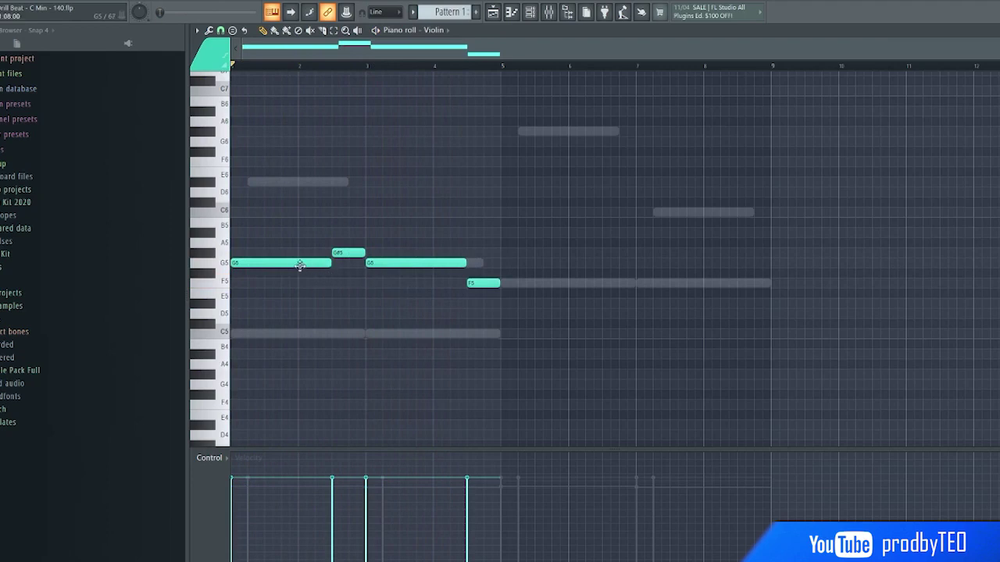
# - From bar 5, add violin notes D5 and D#5, then D5 and C5 from bar 7, repeating the one-and-a-half-bar and half-bar rhythm
pyautogui.click(506, 314)
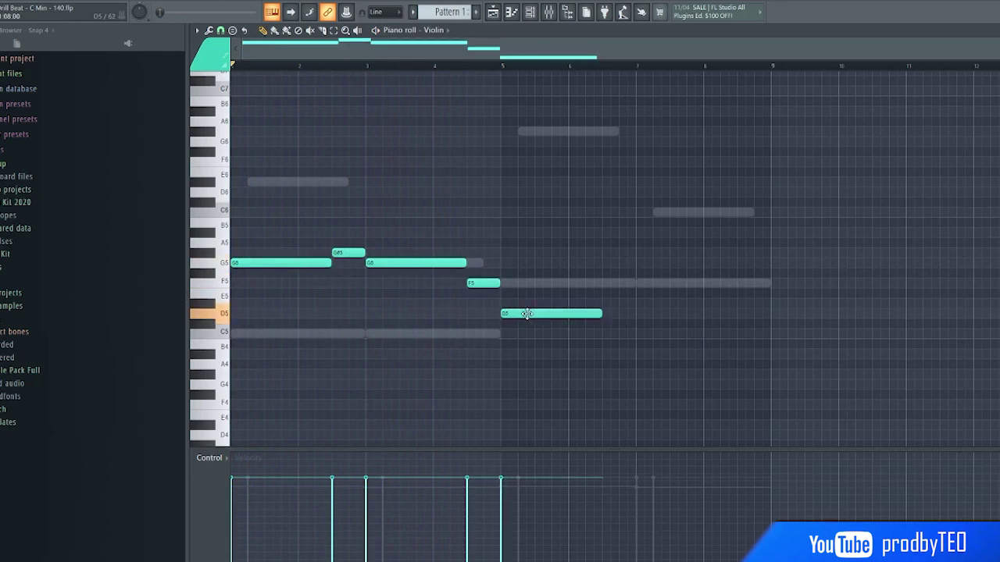
pyautogui.press('space')
pyautogui.click(601, 303)
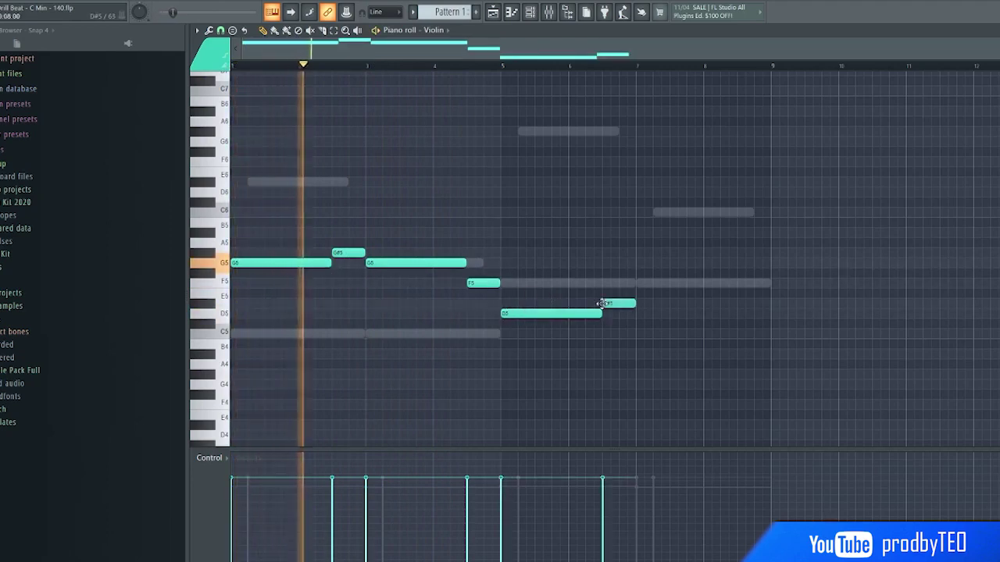
pyautogui.click(639, 314)
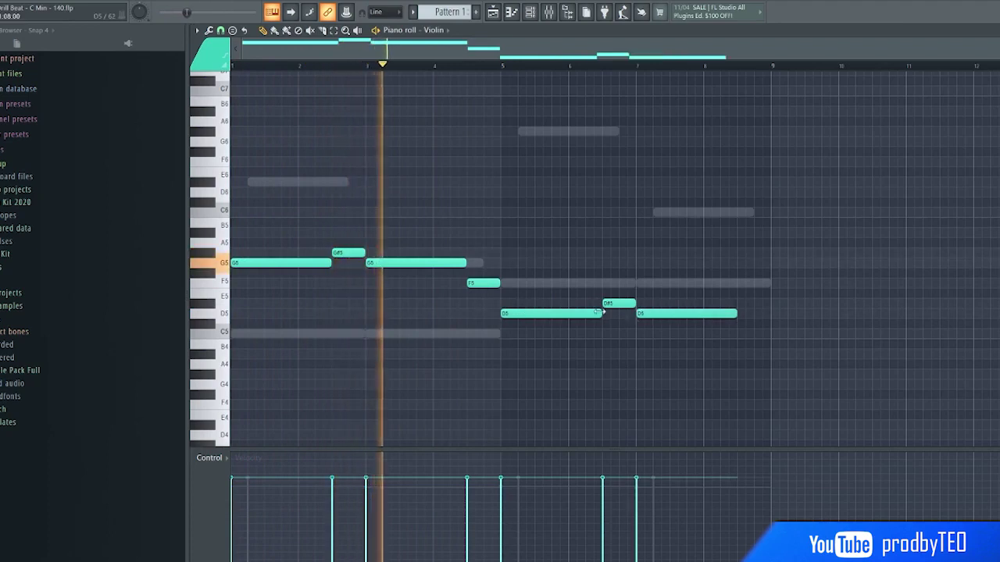
pyautogui.click(742, 335)
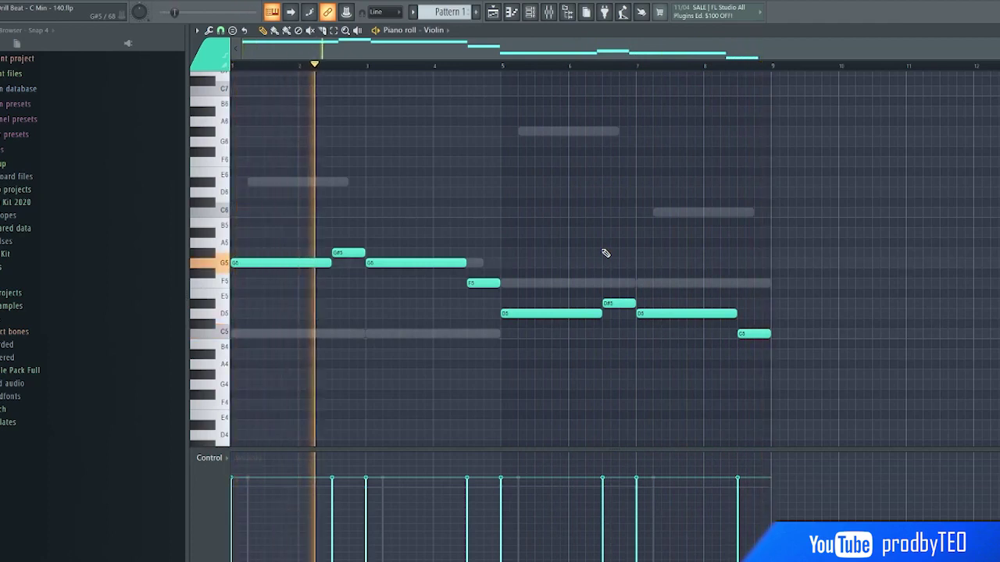
# - Select all the violin notes, randomize their velocities slightly and close the piano roll
pyautogui.hotkey('ctrl', 'a')
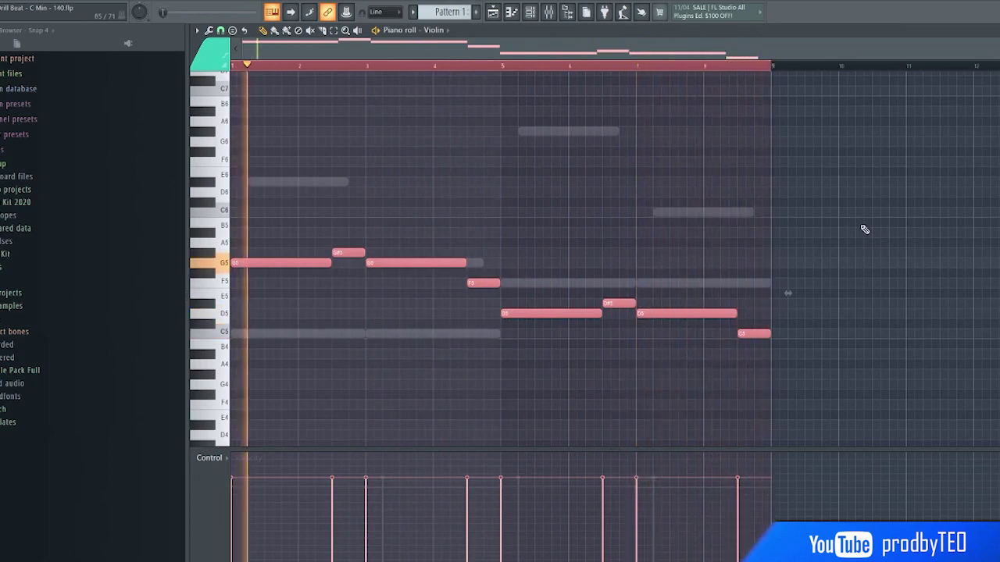
pyautogui.hotkey('alt', 'r')
pyautogui.click(566, 385)
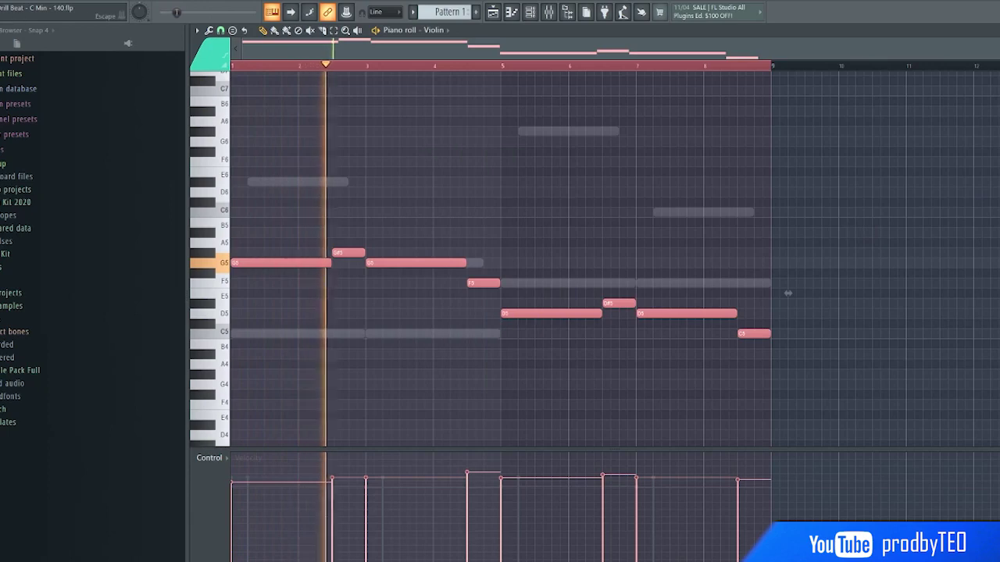
pyautogui.press('Escape')
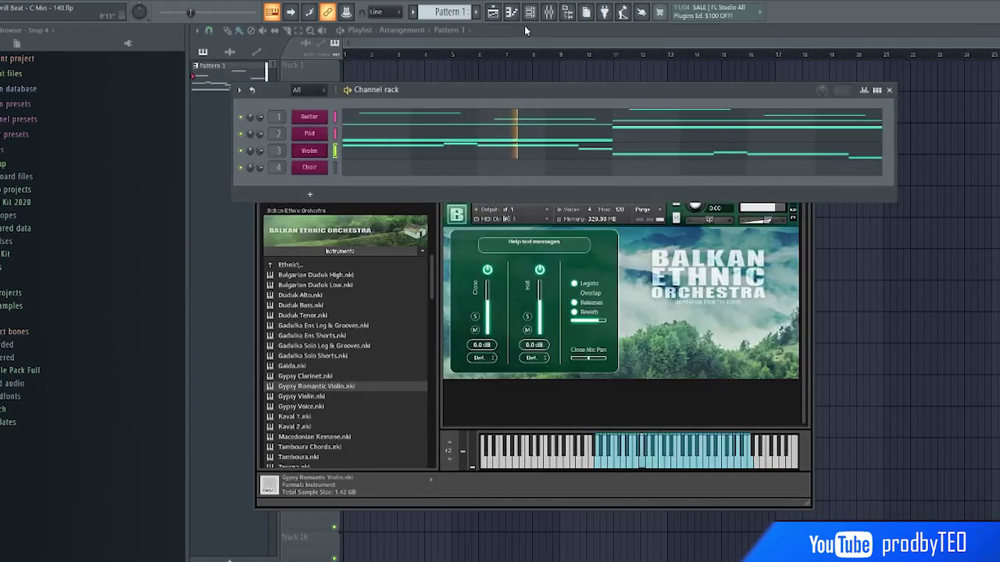
# - Add Fruity Parametric EQ 2 in the Violin track's first slot with the 40Hz cut preset, and raise its low cutoff
pyautogui.press('F9')
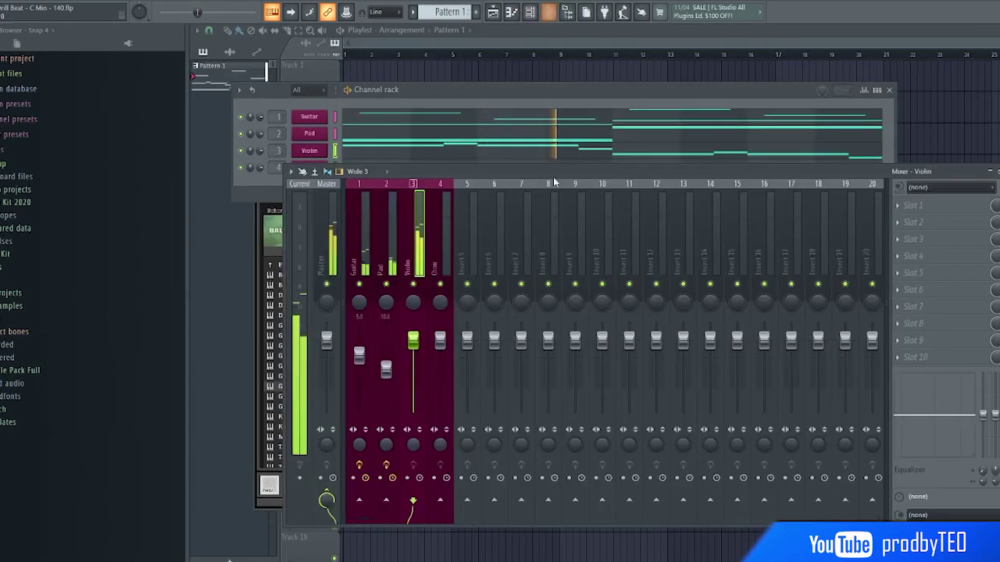
pyautogui.click(923, 213)
pyautogui.click(656, 496)
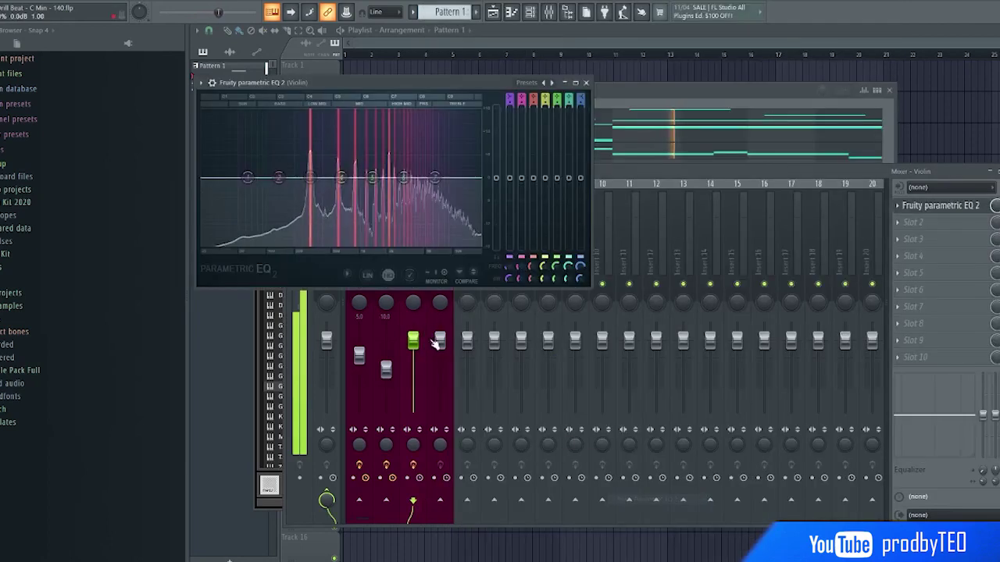
pyautogui.click(552, 83)
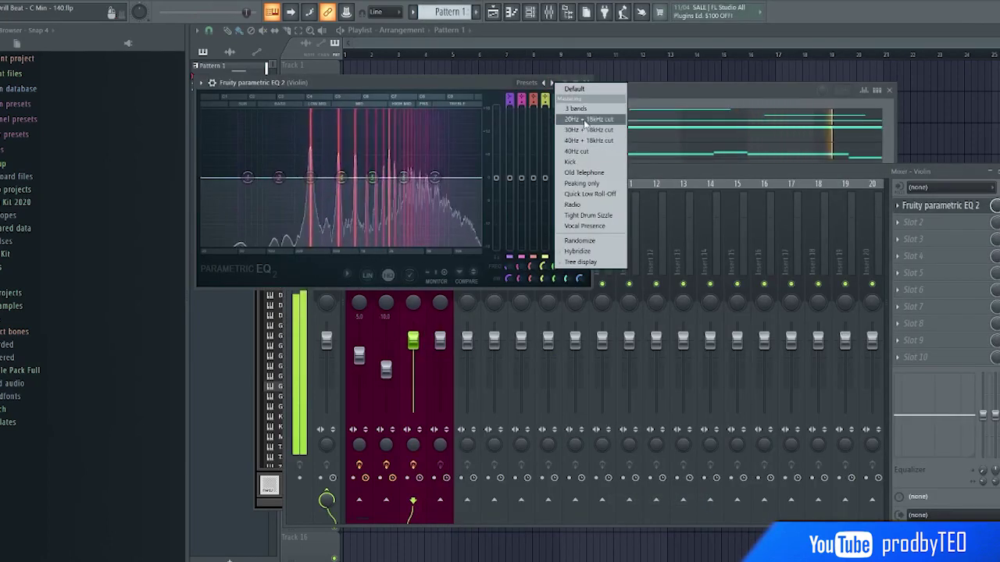
pyautogui.click(578, 150)
pyautogui.moveTo(227, 182); pyautogui.dragTo(321, 178)
# - In a second Fruity Parametric EQ 2 on the Violin, lower the highs with a band 7 high shelf and narrowly cut a low-mid resonance with band 4
pyautogui.click(910, 222)
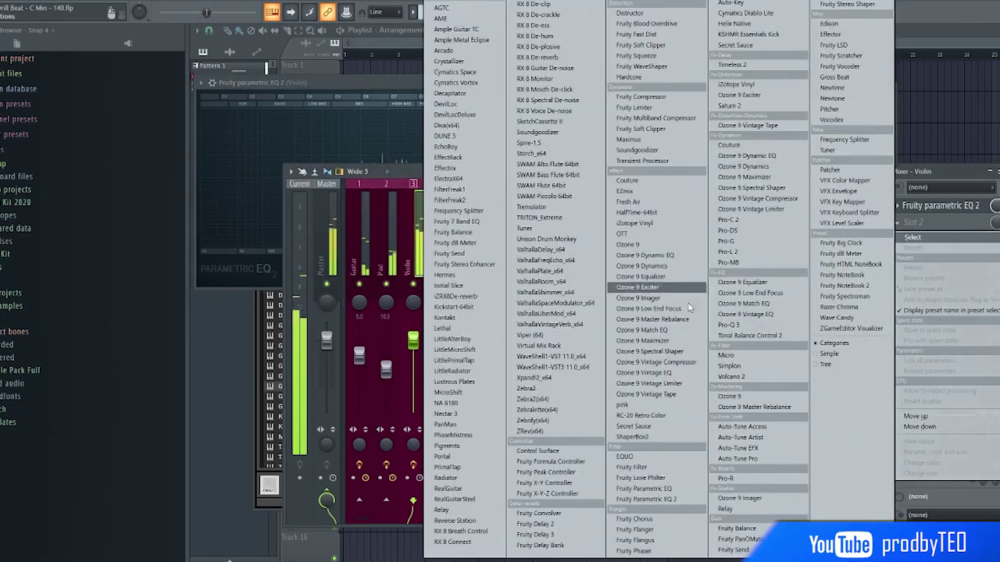
pyautogui.click(689, 503)
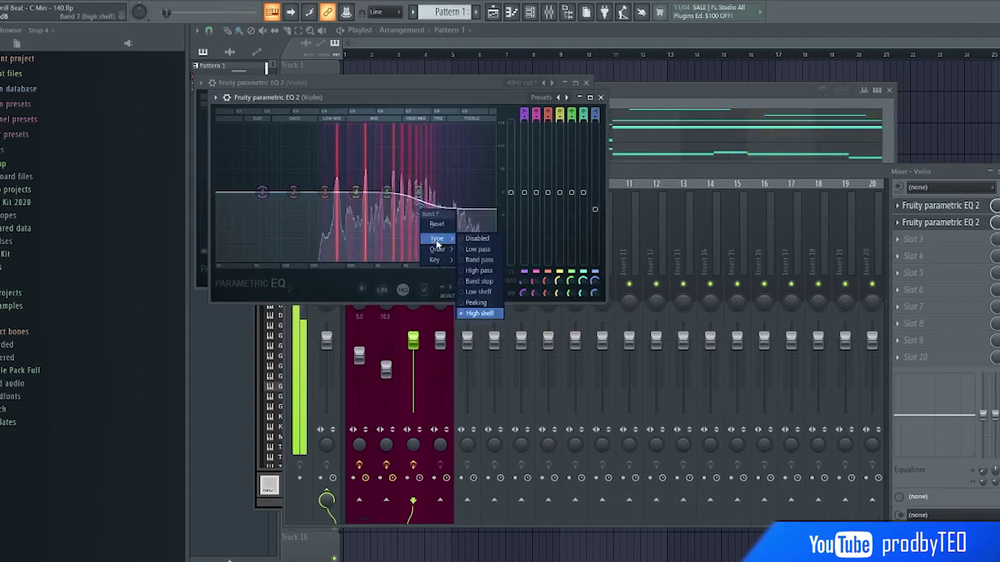
pyautogui.click(478, 312)
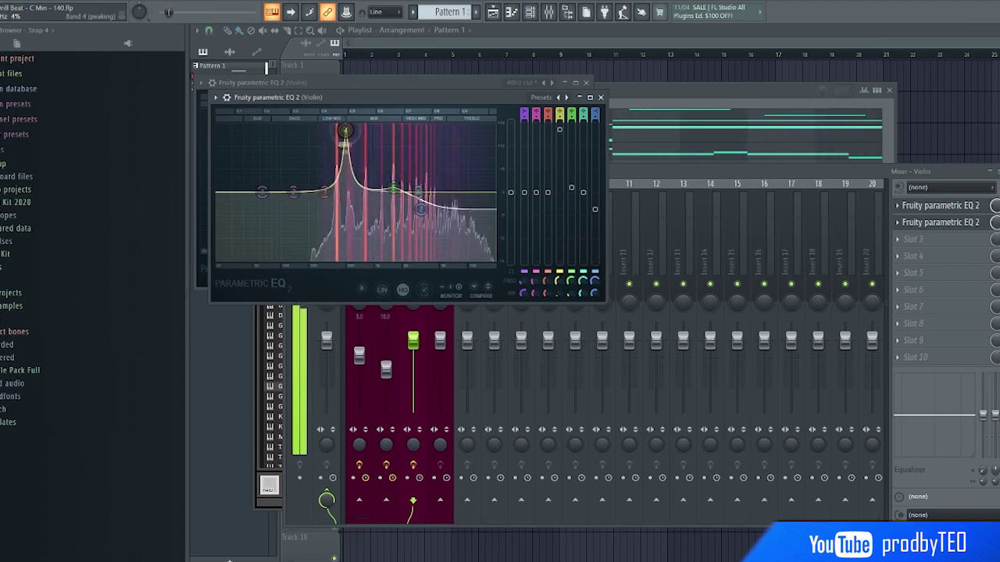
pyautogui.moveTo(344, 130); pyautogui.dragTo(334, 215)
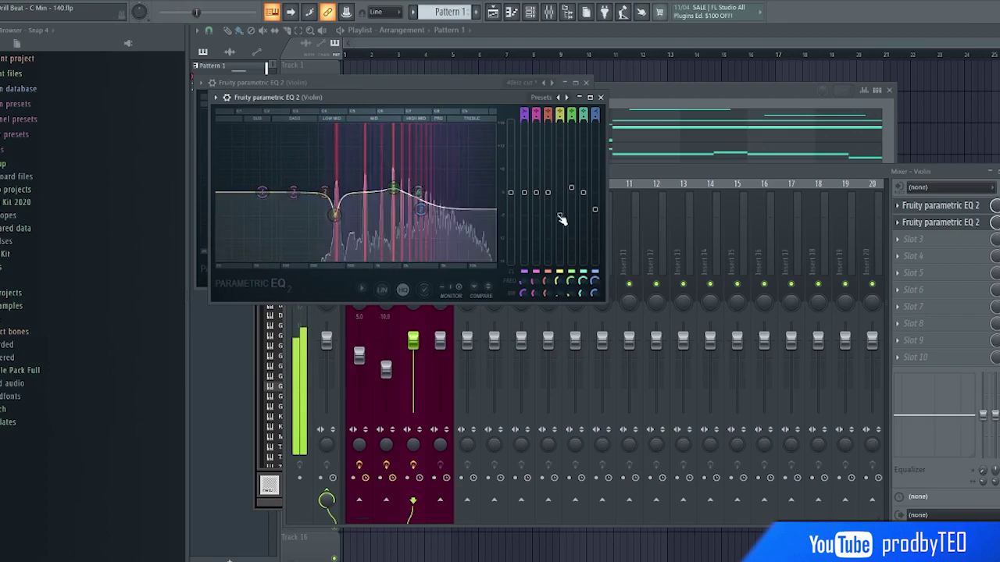
pyautogui.click(600, 97)
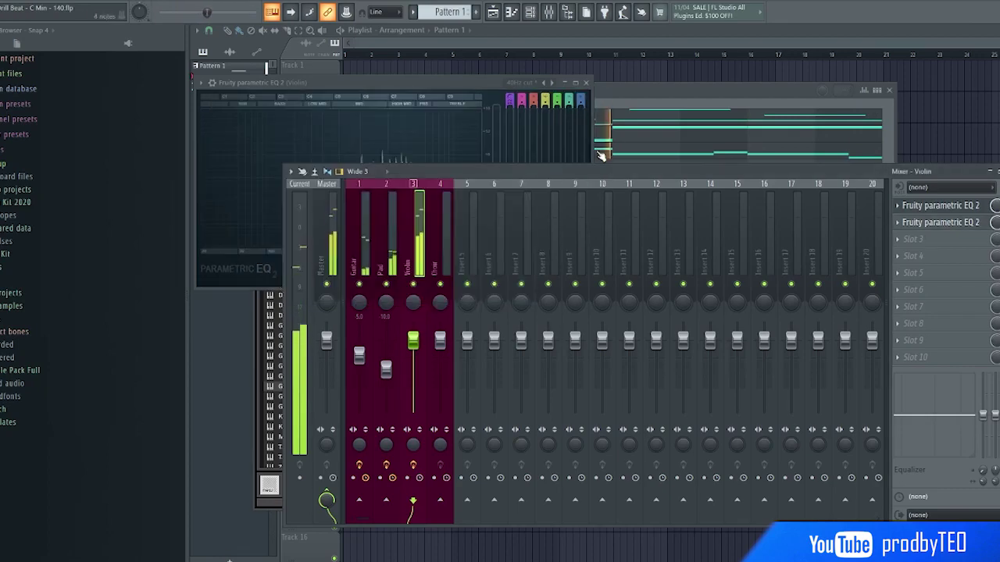
# - Add ValhallaVintageVerb in the Violin's third slot with predelay 0 ms, decay 1.99 s, mix 57.6 % and low cut 850 Hz
pyautogui.click(918, 239)
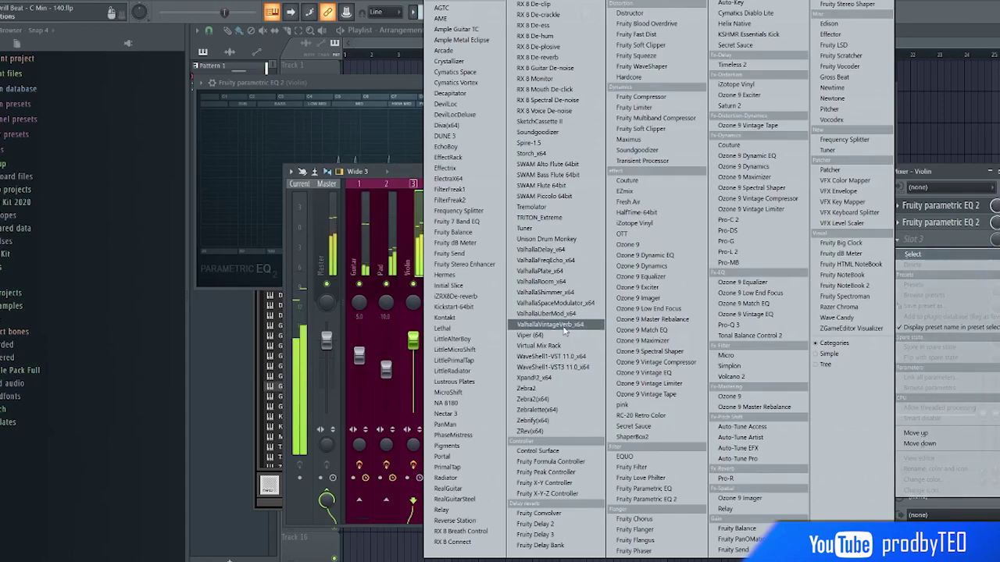
pyautogui.click(551, 324)
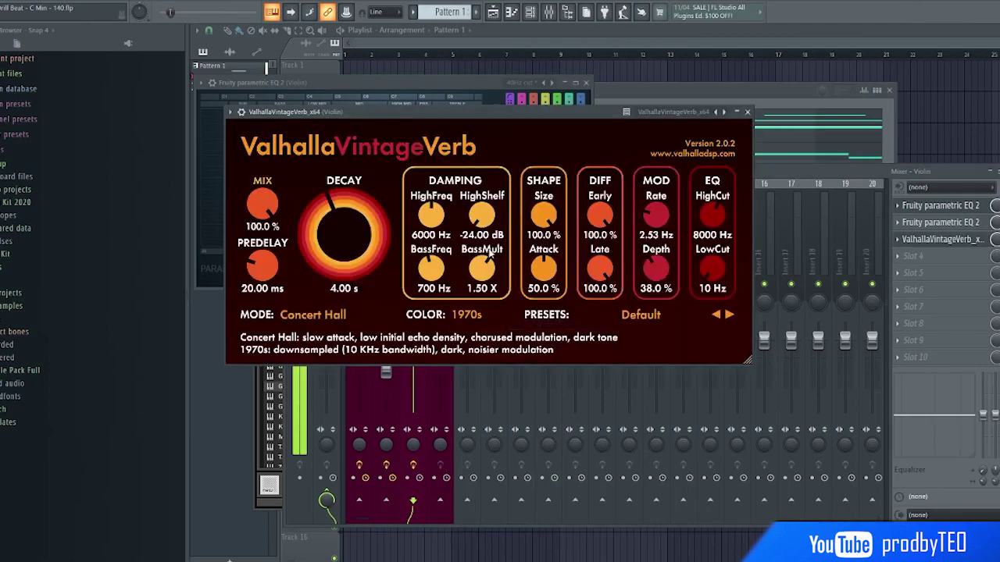
pyautogui.moveTo(264, 264); pyautogui.dragTo(267, 335)
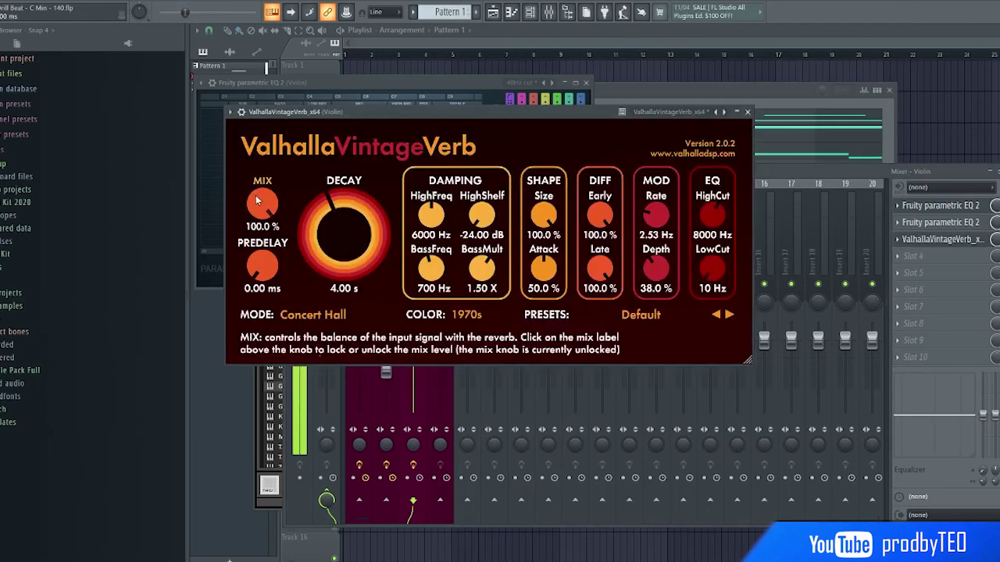
pyautogui.moveTo(327, 228); pyautogui.dragTo(328, 231)
pyautogui.moveTo(262, 205); pyautogui.dragTo(270, 264)
pyautogui.moveTo(711, 268); pyautogui.dragTo(688, 185)
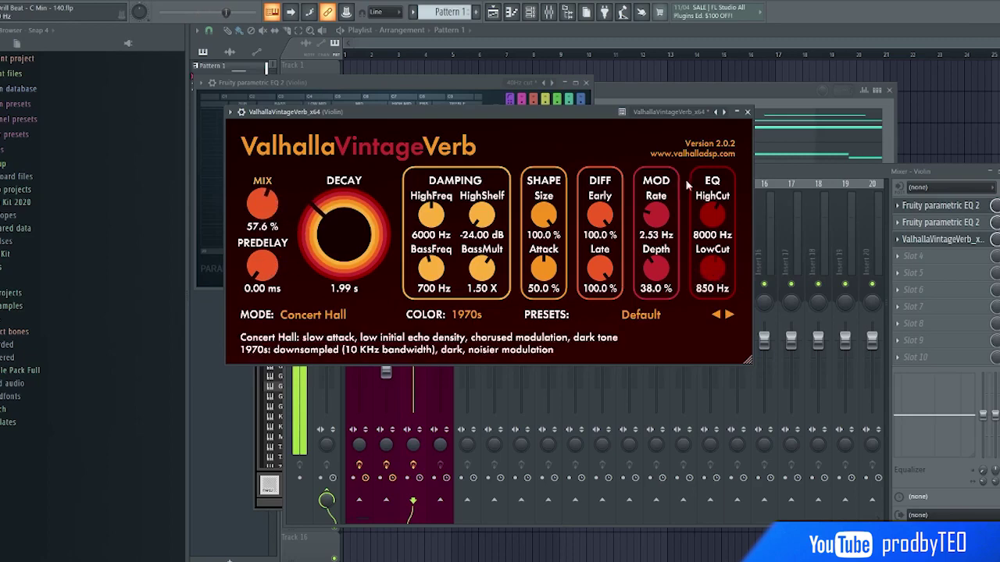
# - Finish the Violin reverb's mix setting, then pan the Violin track slightly left and lower its volume to -5.0 dB
pyautogui.moveTo(263, 201); pyautogui.dragTo(322, 224)
pyautogui.click(747, 112)
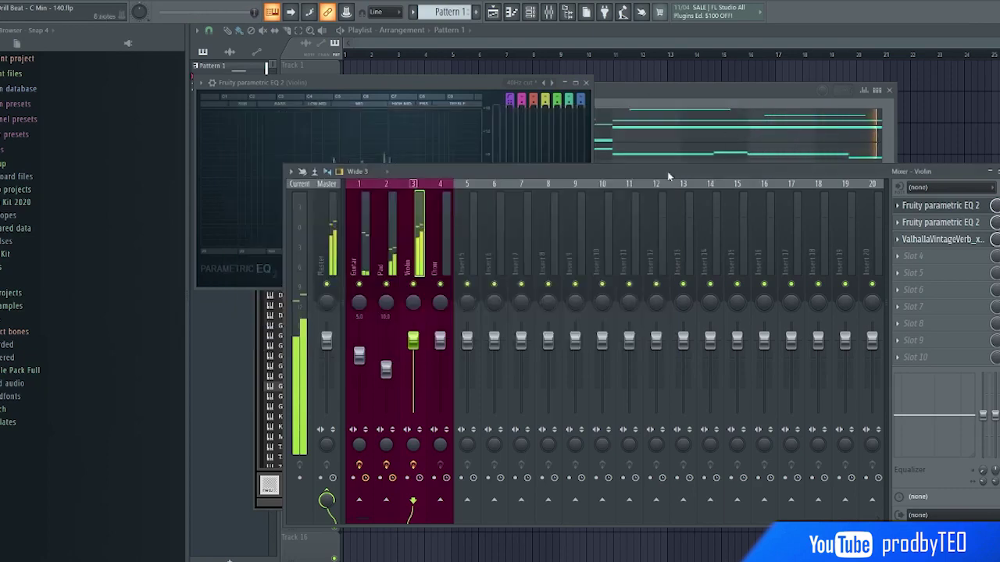
pyautogui.rightClick(416, 304)
pyautogui.click(412, 303)
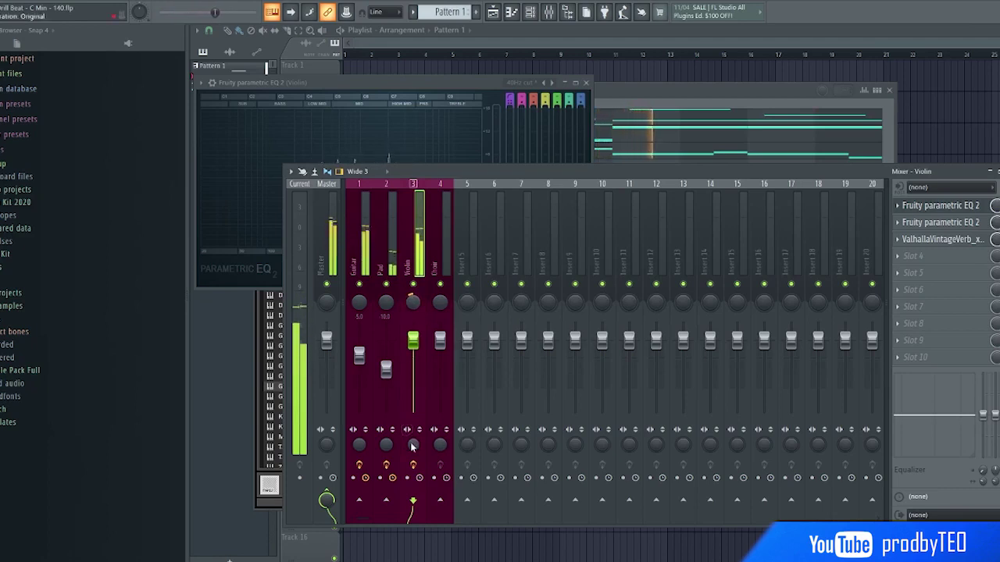
pyautogui.moveTo(412, 340); pyautogui.dragTo(413, 357)
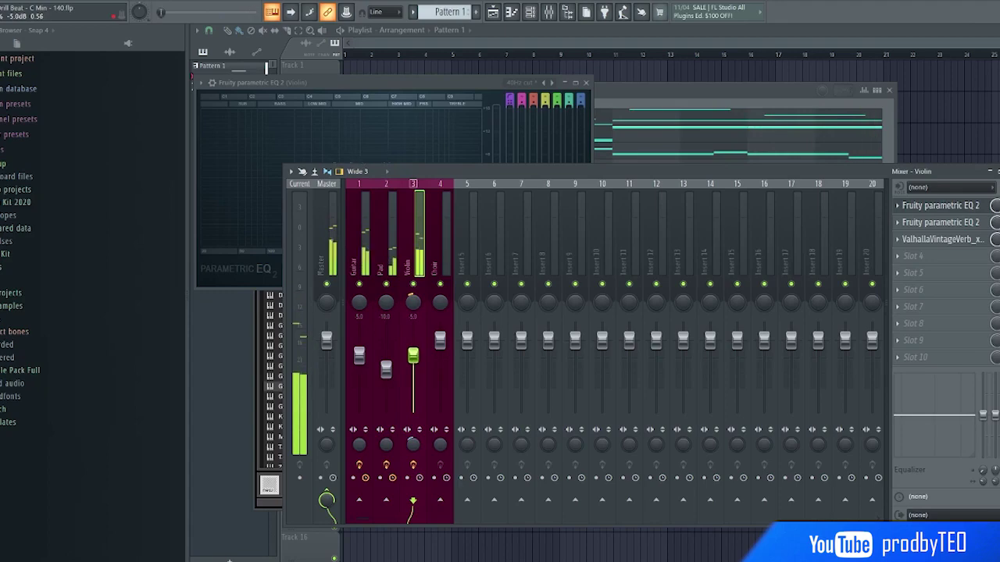
# - Close the mixer, the Violin's EQ and its Kontakt instrument, and stop playback
pyautogui.click(999, 171)
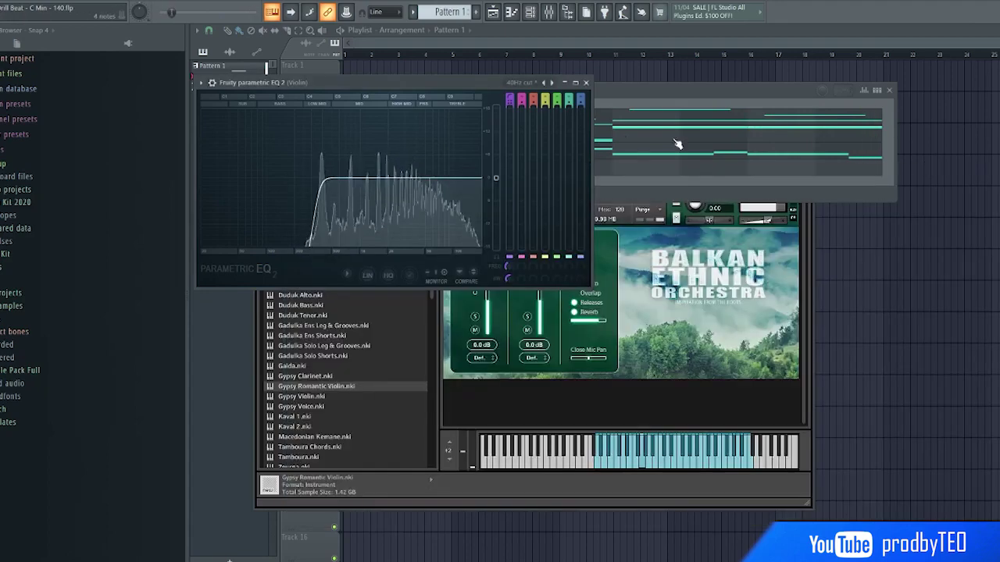
pyautogui.click(587, 83)
pyautogui.click(809, 245)
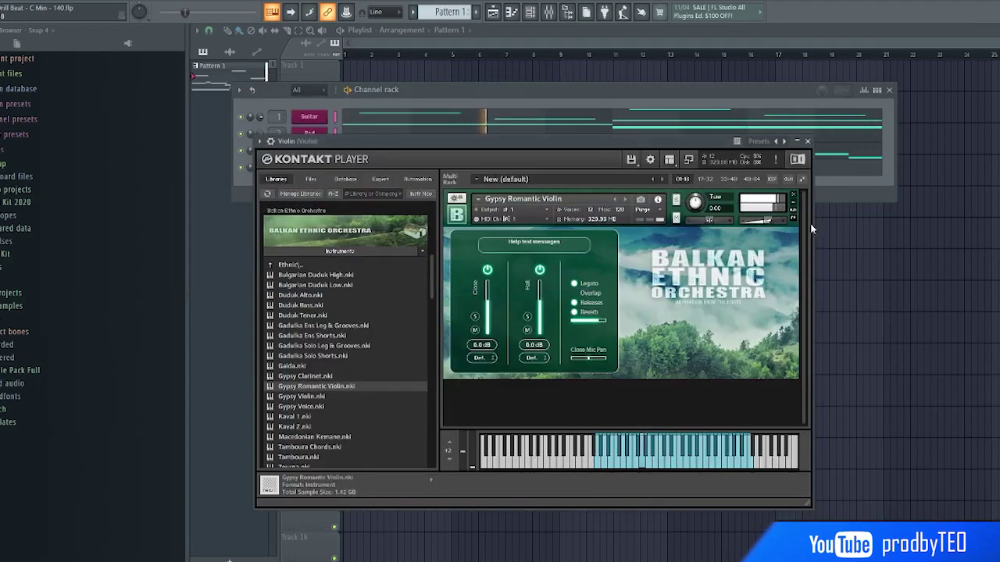
pyautogui.click(808, 142)
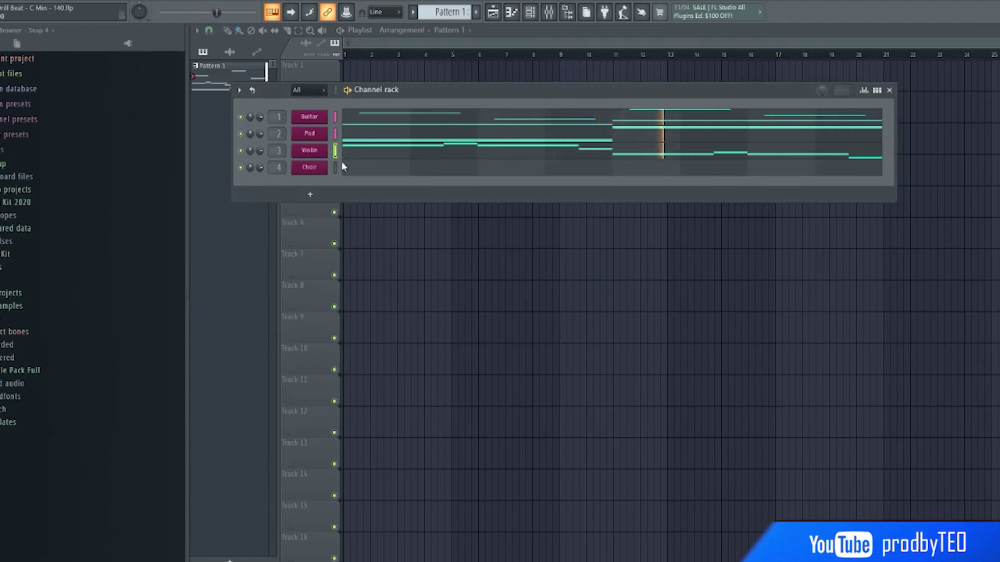
pyautogui.press('space')
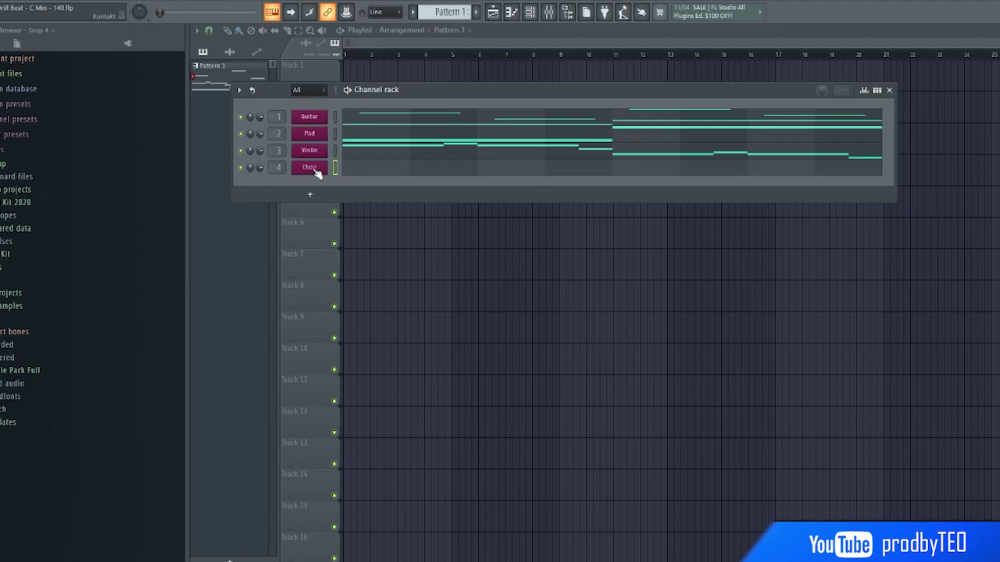
# - Open the Choir's Quartet Syllabuilder, compare Staccato with Sustain, keep Sustain, and add the syllables Day and Tul after Tul
pyautogui.click(310, 167)
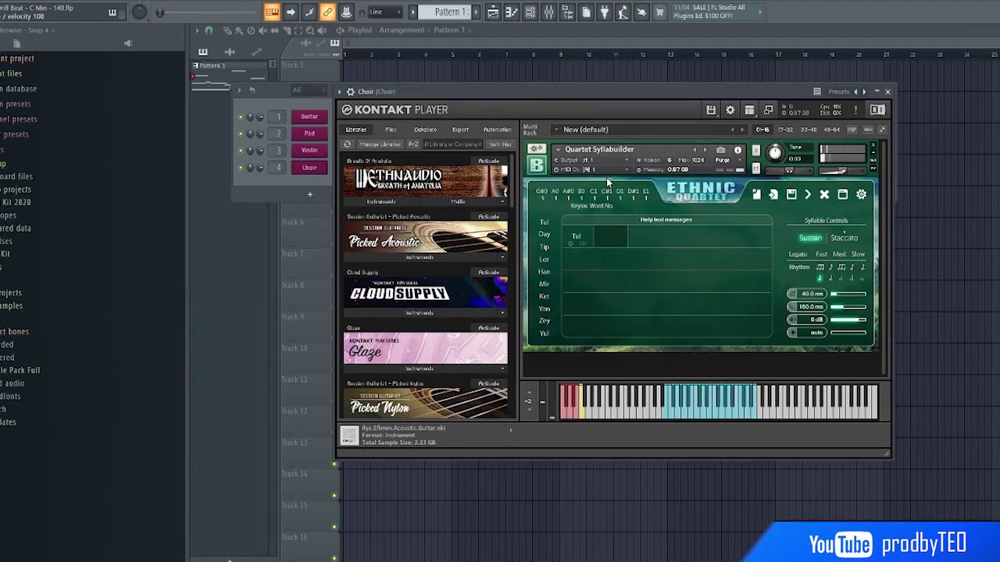
pyautogui.click(842, 238)
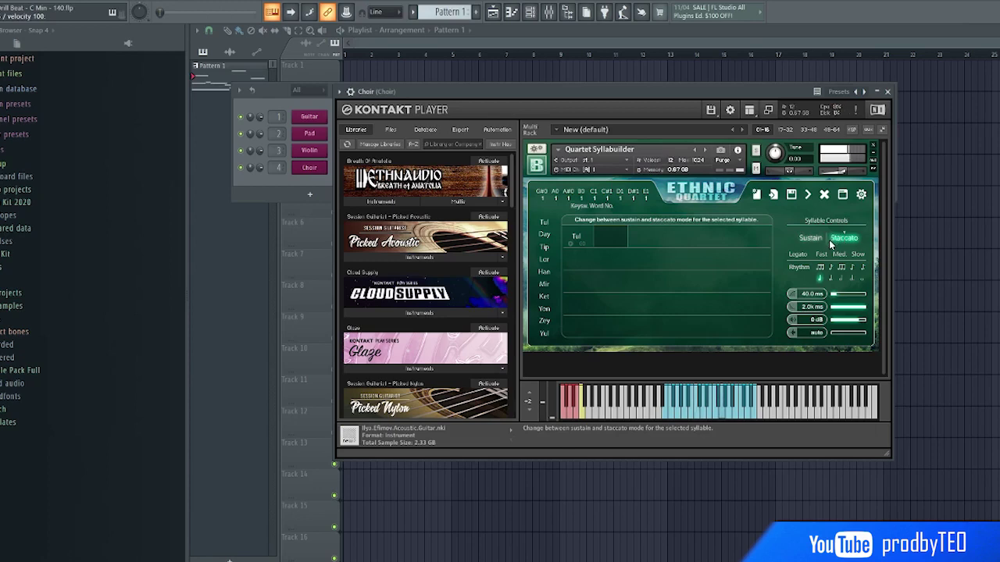
pyautogui.click(810, 238)
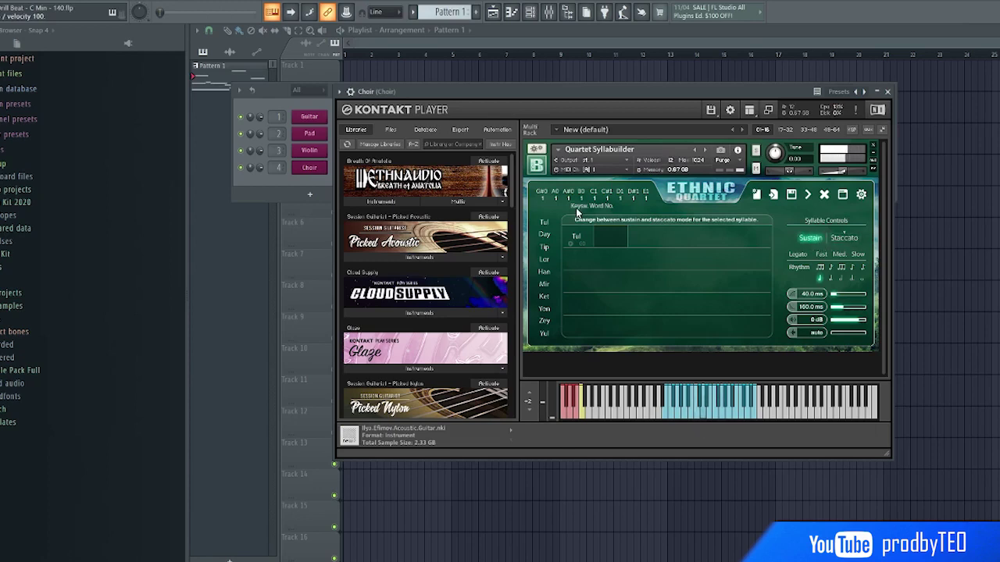
pyautogui.click(544, 234)
pyautogui.click(545, 223)
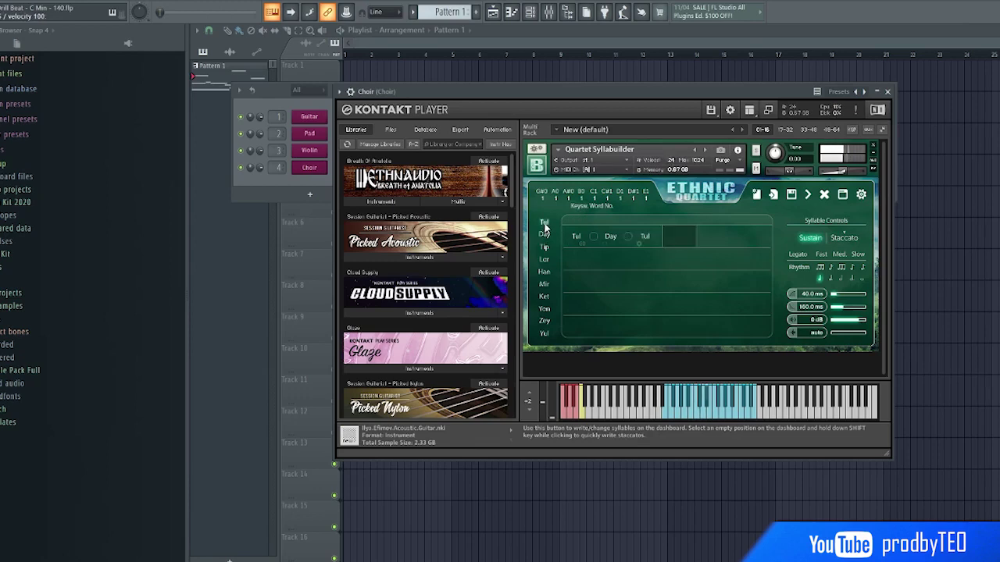
# - Toggle the crossfade between the second and third syllables, replace Day with Tip, and close the Choir instrument
pyautogui.click(648, 235)
pyautogui.click(615, 239)
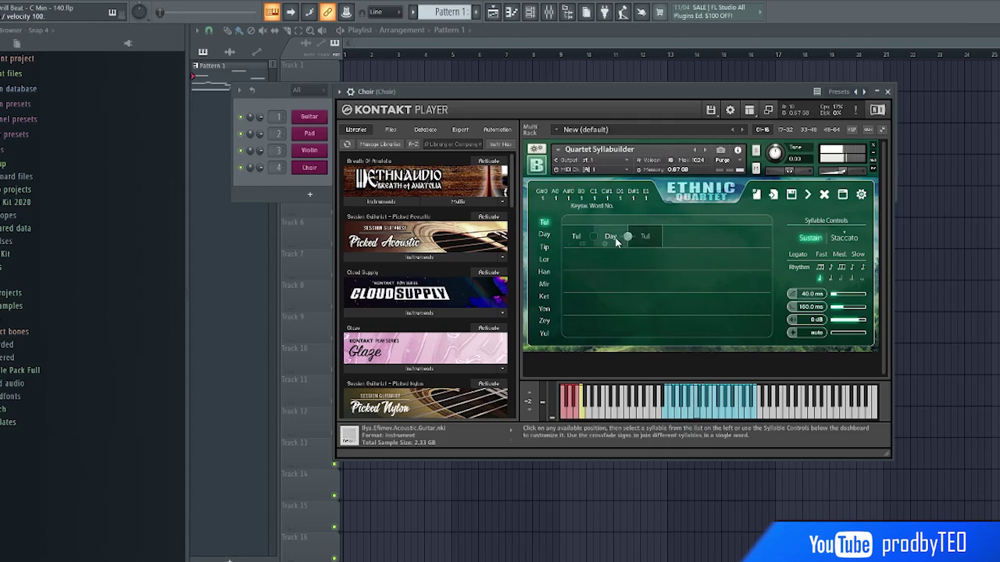
pyautogui.click(606, 242)
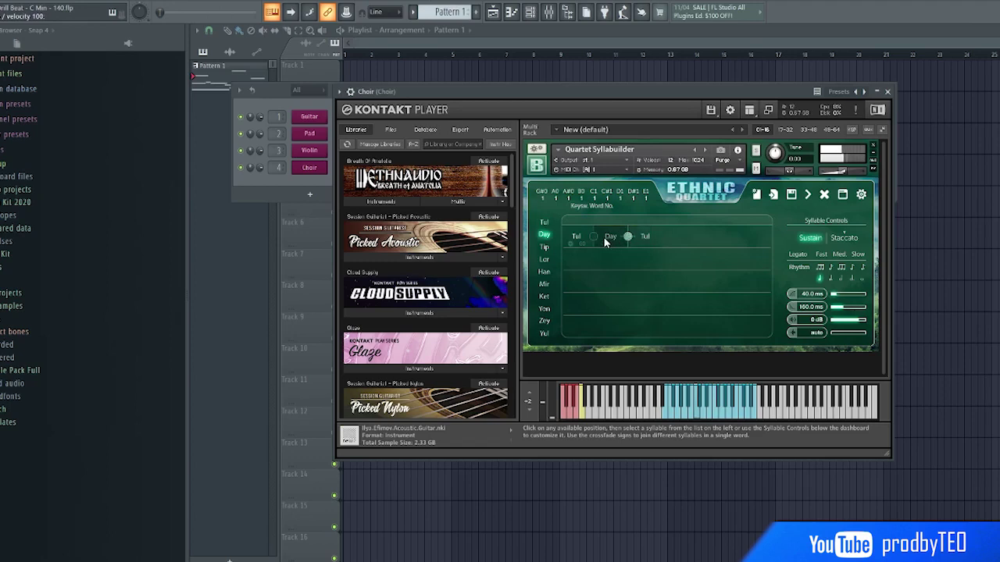
pyautogui.click(549, 247)
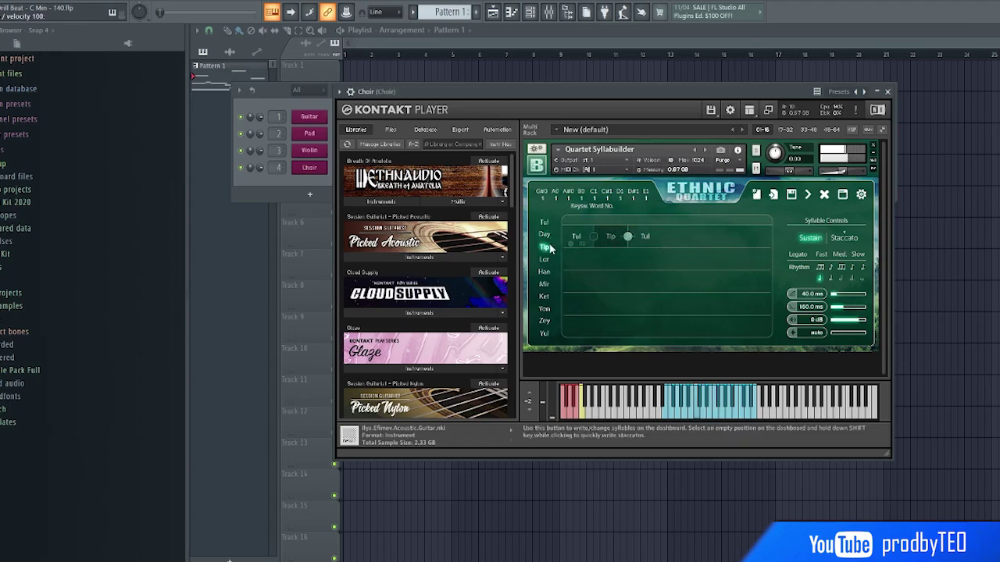
pyautogui.click(628, 236)
pyautogui.click(887, 92)
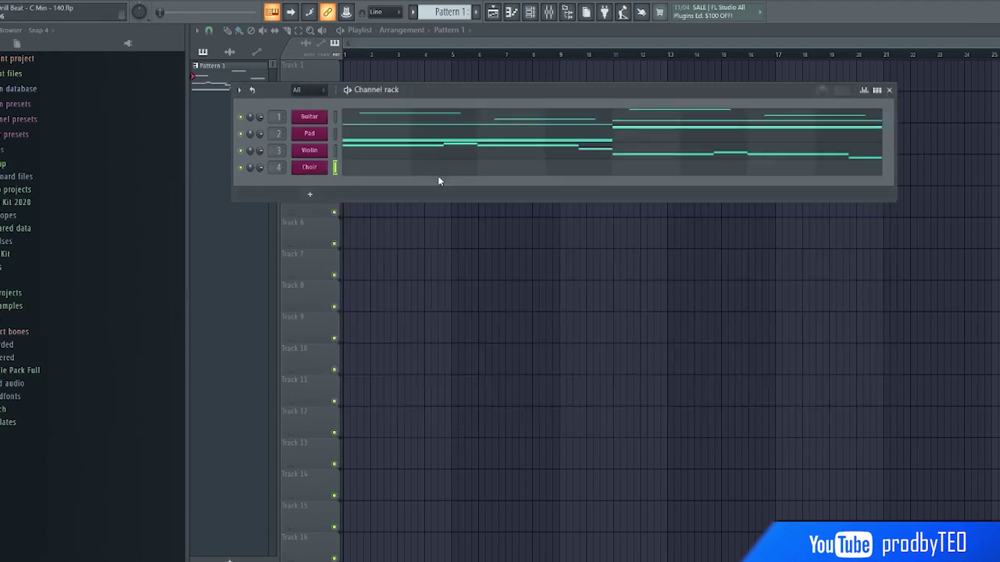
# - In the Choir's piano roll, draw two consecutive two-bar C5 notes from bar 1 and two two-bar F5 notes from bar 5, and play the pattern
pyautogui.click(360, 170)
pyautogui.click(233, 333)
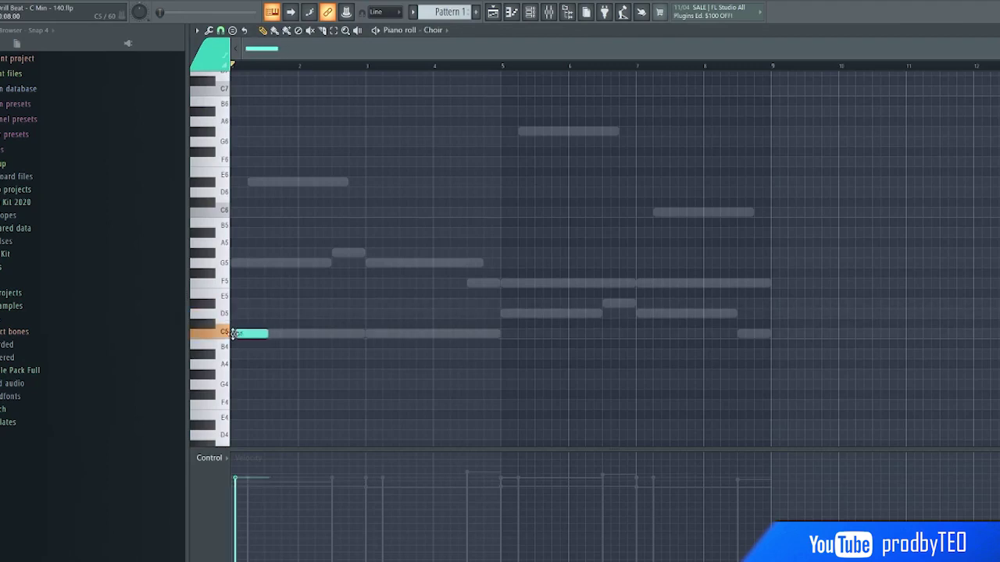
pyautogui.moveTo(296, 334); pyautogui.dragTo(360, 337)
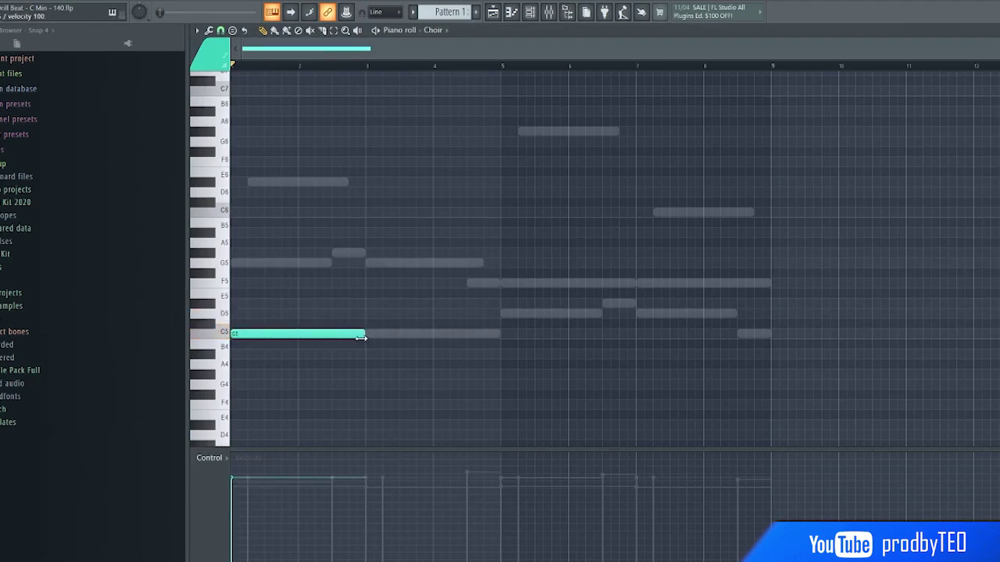
pyautogui.click(368, 334)
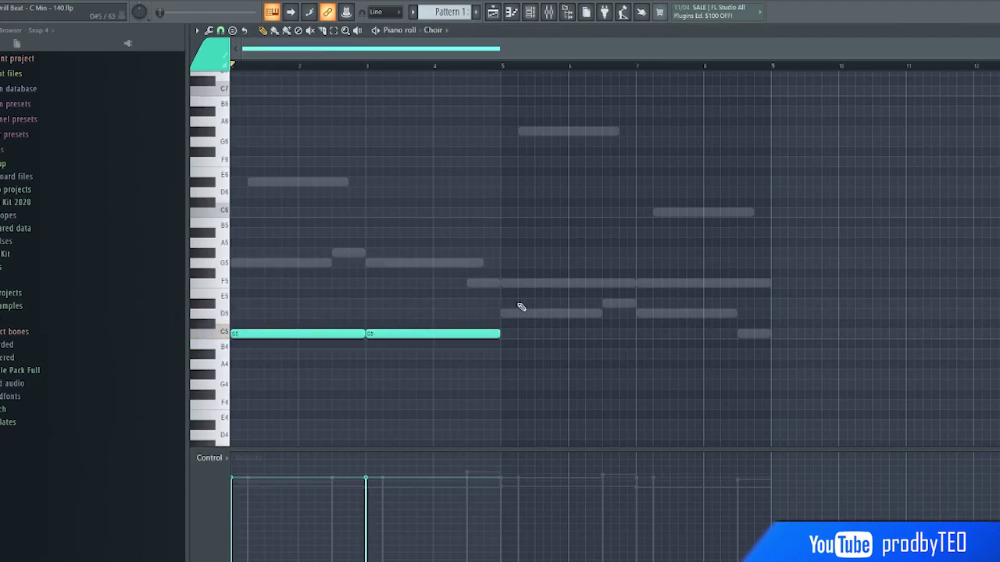
pyautogui.click(502, 283)
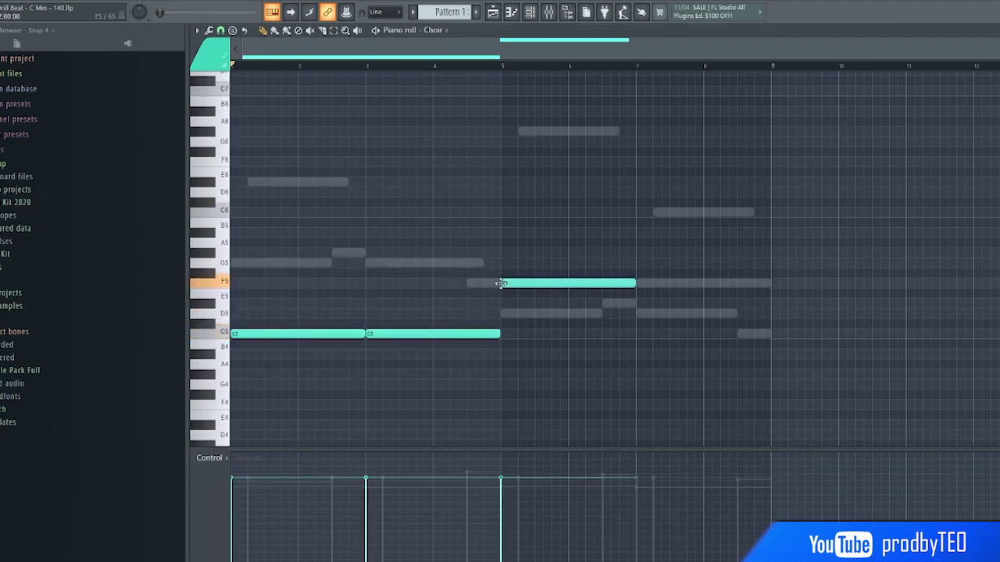
pyautogui.click(641, 283)
pyautogui.press('space')
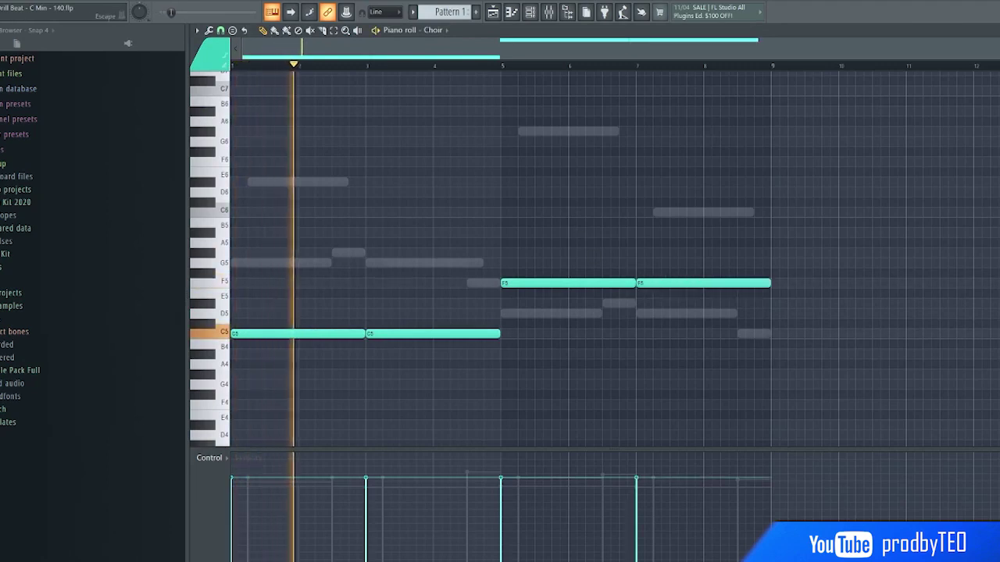
pyautogui.press('Escape')
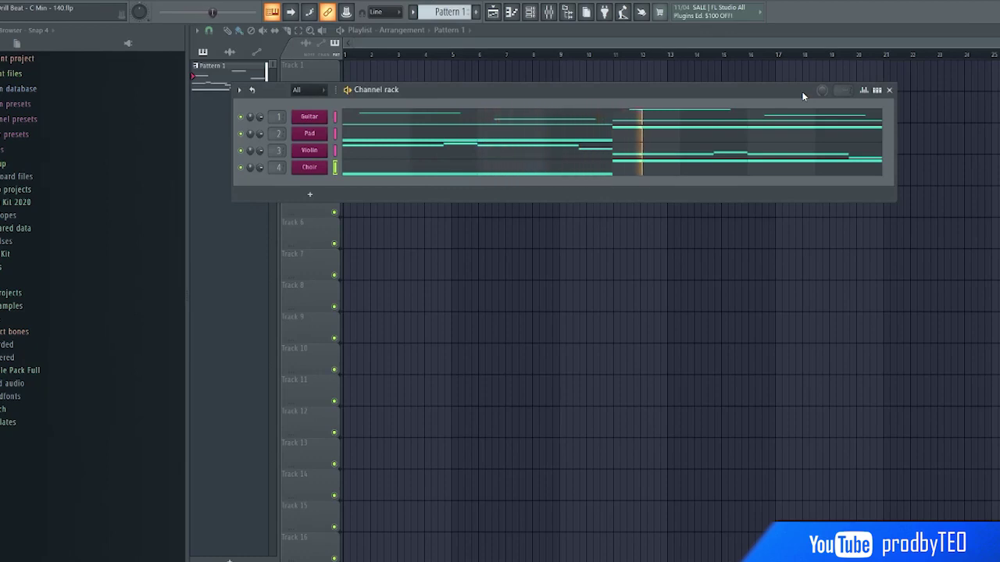
# - Pan the Choir track slightly right, lower its volume to -7.1 dB, and add Fruity Parametric EQ 2 in its first slot with the Vocal Presence preset
pyautogui.click(550, 13)
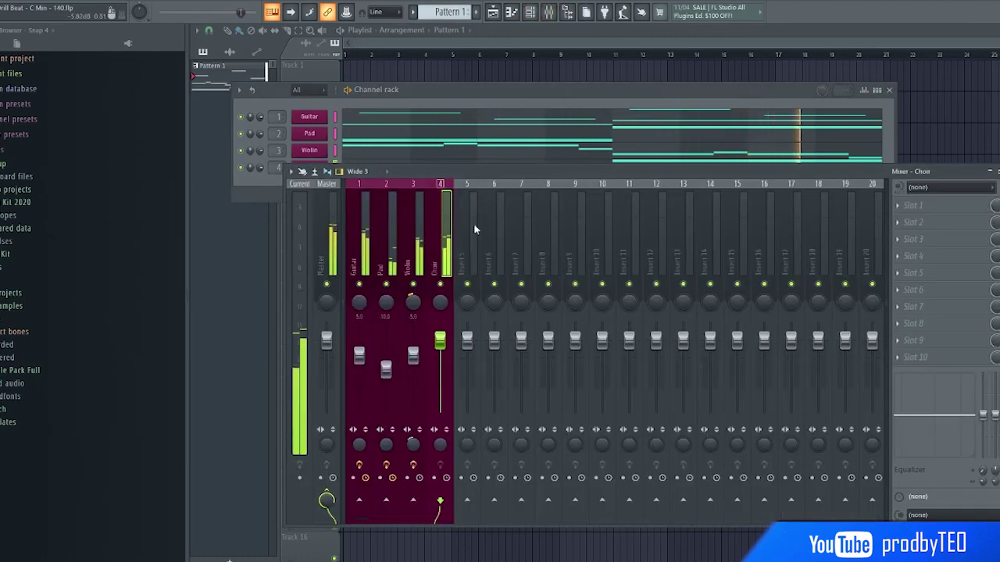
pyautogui.moveTo(440, 340); pyautogui.dragTo(440, 360)
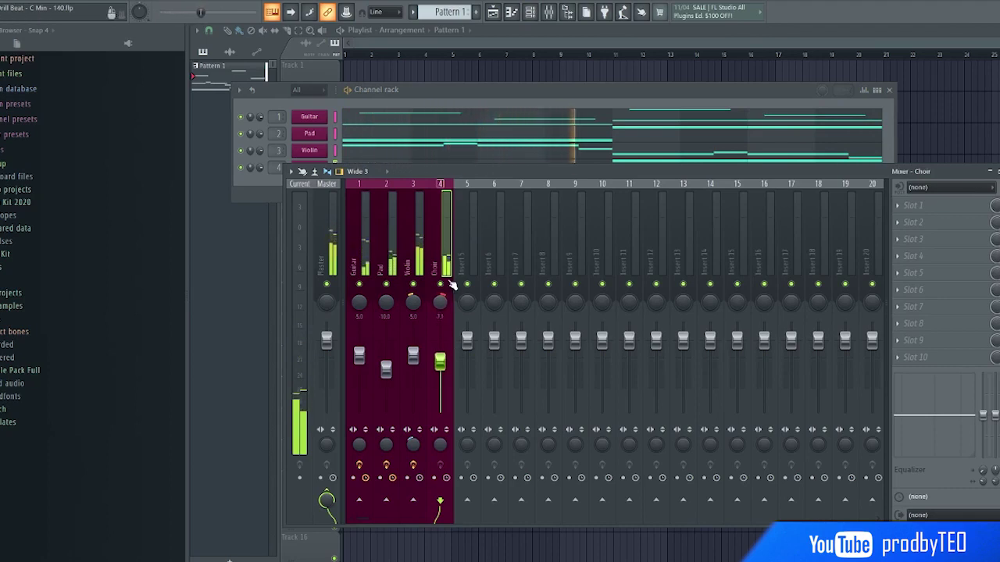
pyautogui.click(922, 206)
pyautogui.click(705, 500)
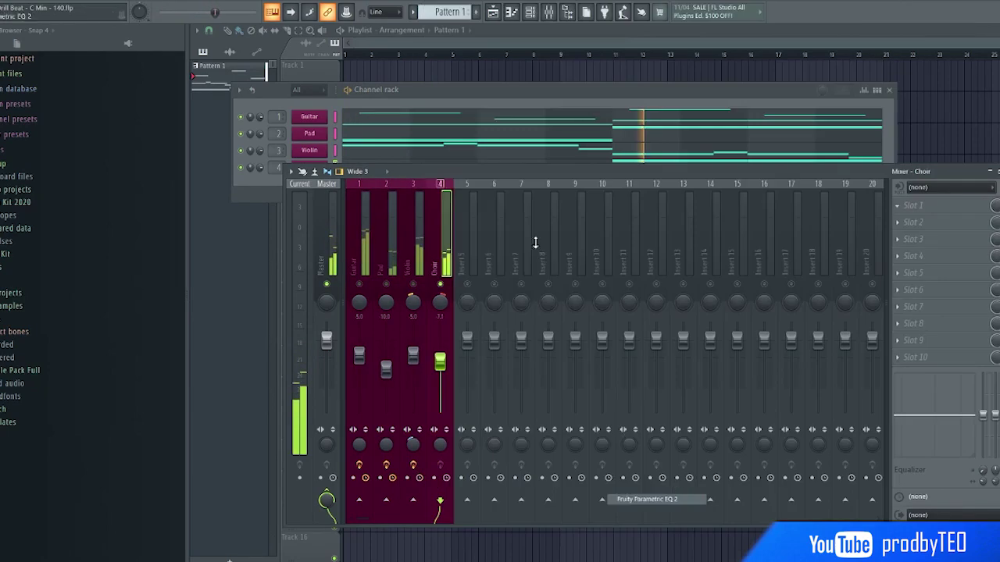
pyautogui.click(578, 112)
pyautogui.click(610, 259)
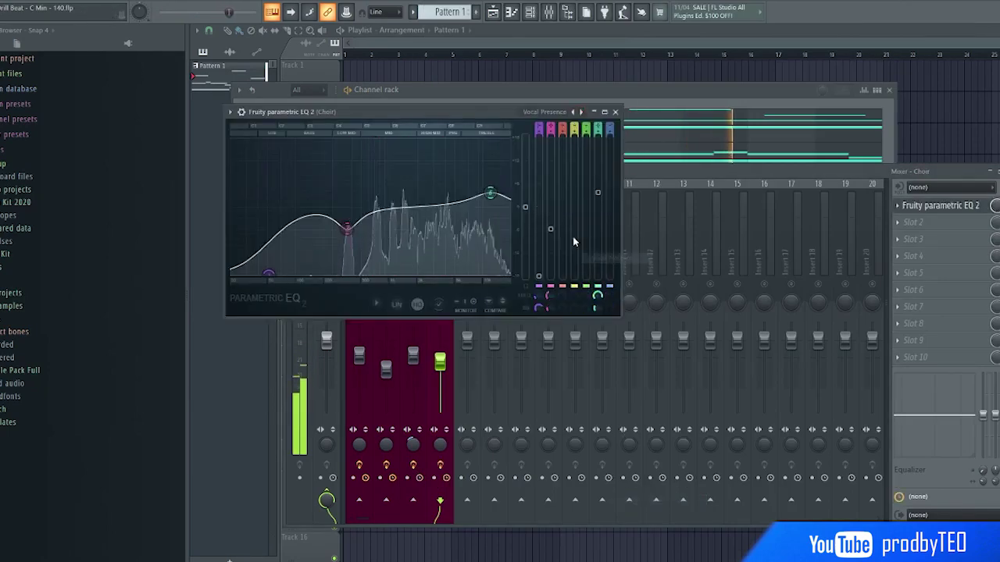
# - Reshape the Choir EQ with a higher band 1 low cut, a higher and deeper band 2 dip, and a smaller band 6 boost
pyautogui.moveTo(312, 273); pyautogui.dragTo(318, 272)
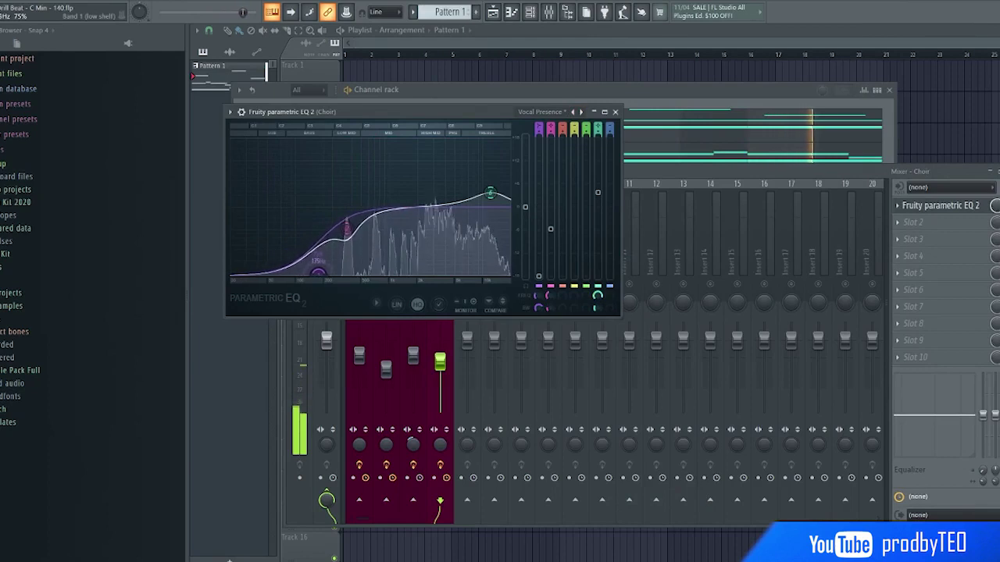
pyautogui.moveTo(347, 228); pyautogui.dragTo(371, 235)
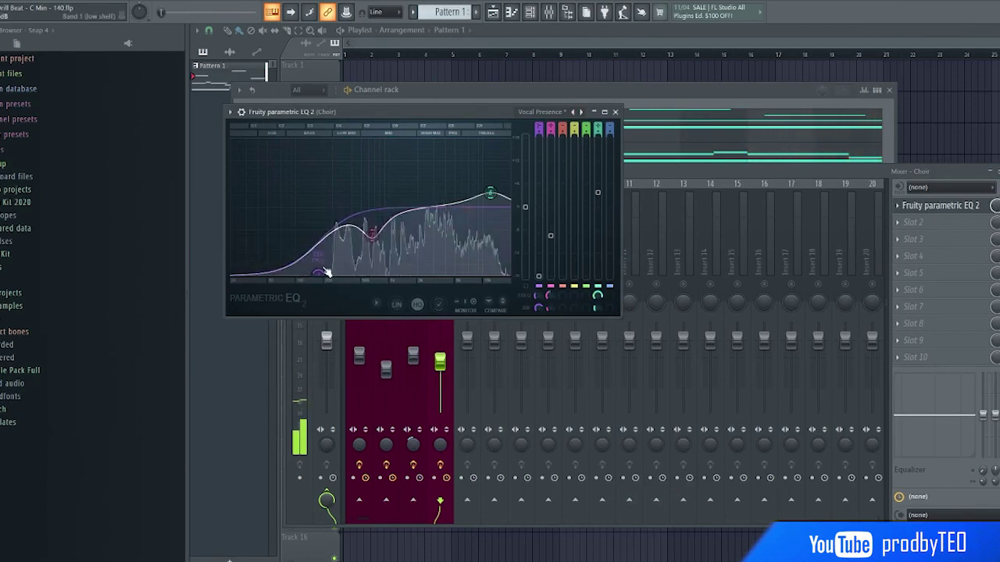
pyautogui.moveTo(319, 273); pyautogui.dragTo(329, 274)
pyautogui.moveTo(497, 201); pyautogui.dragTo(471, 203)
pyautogui.click(616, 113)
# - Add Fruity Reeverb 2 in the Choir's second slot and raise its room size and wet level
pyautogui.click(938, 223)
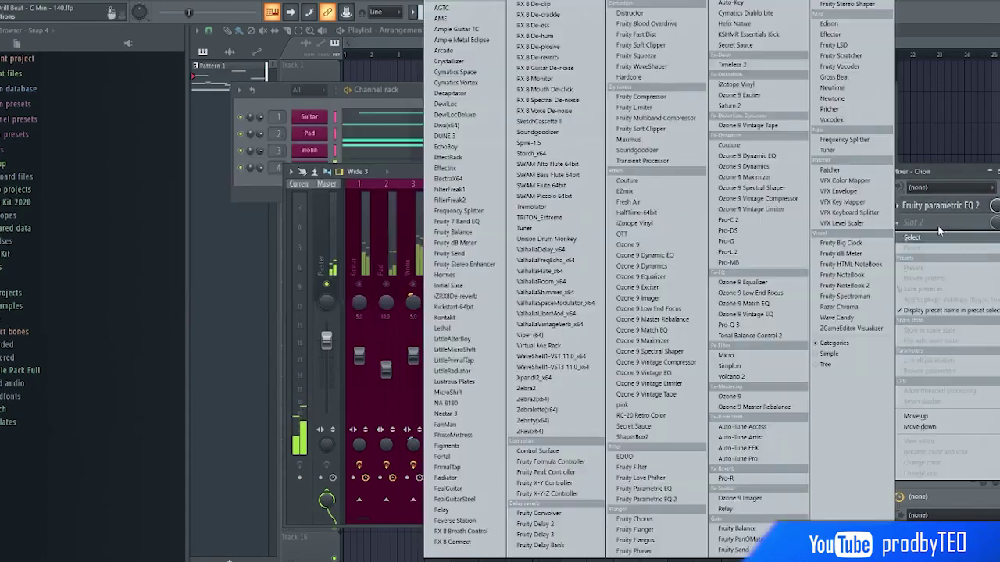
pyautogui.click(669, 3)
pyautogui.moveTo(381, 177); pyautogui.dragTo(381, 148)
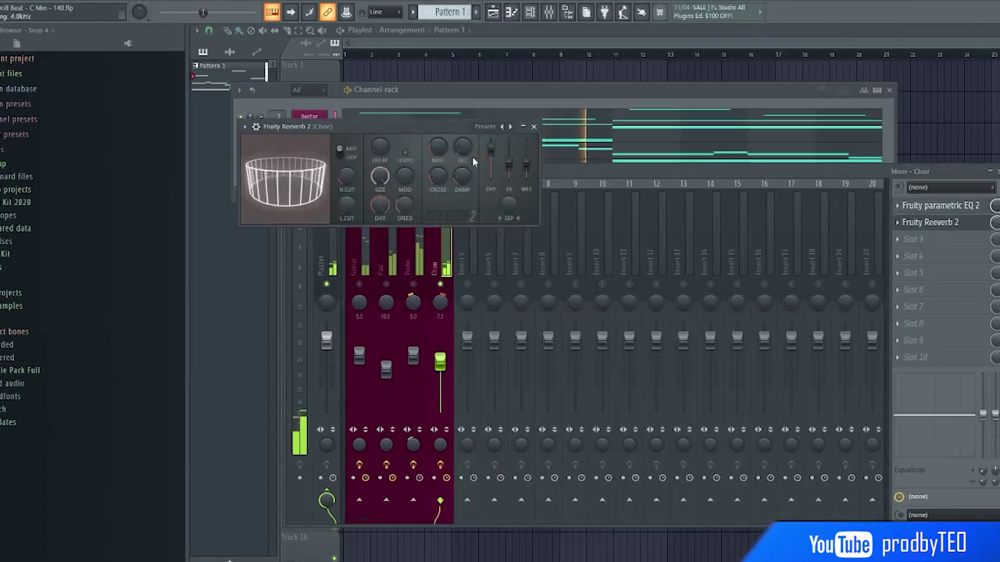
pyautogui.moveTo(525, 165); pyautogui.dragTo(525, 153)
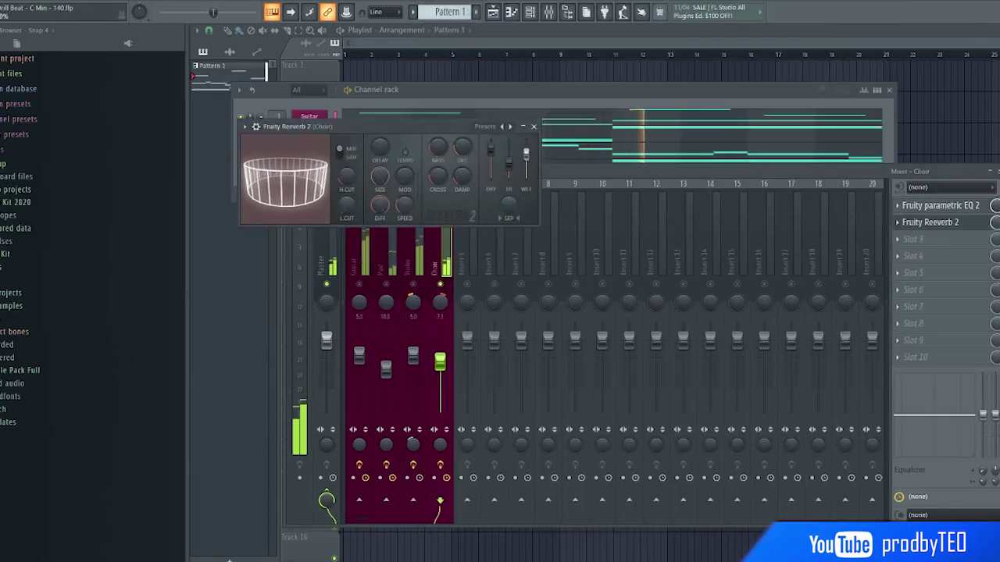
pyautogui.click(533, 125)
# - Add Fruity Delay 2 in the Choir's third slot and set its delay time to 4 steps
pyautogui.click(910, 239)
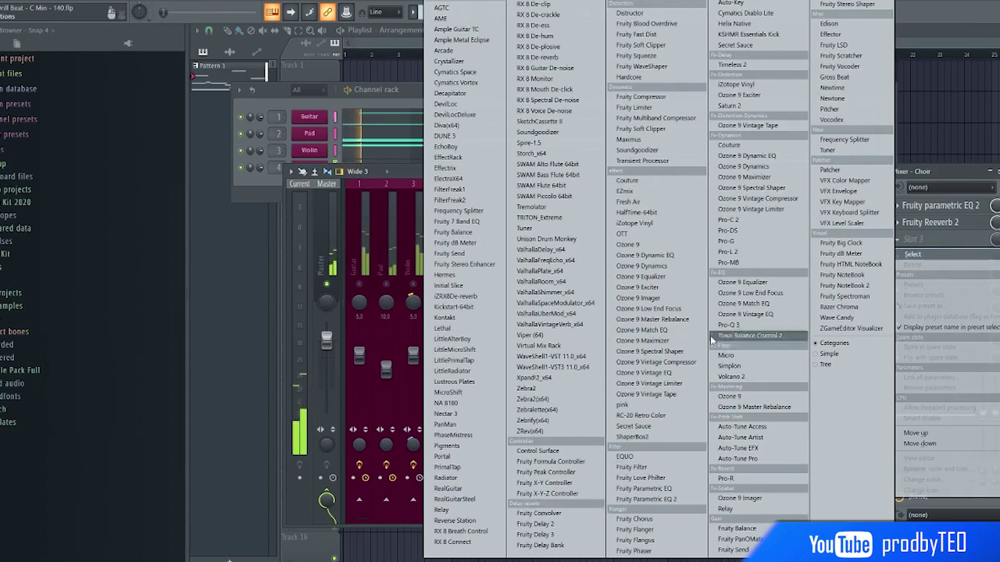
pyautogui.click(550, 524)
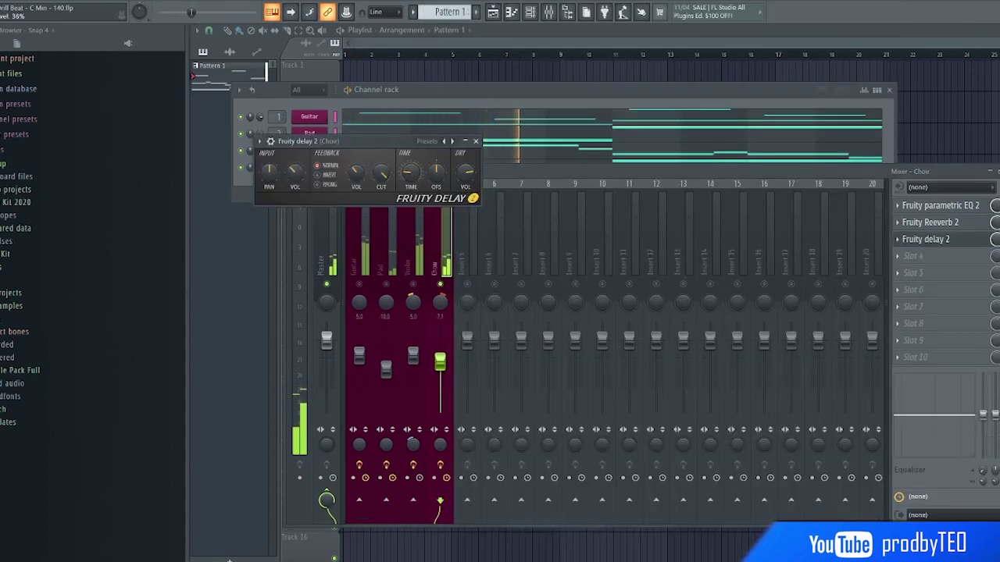
pyautogui.rightClick(408, 173)
pyautogui.moveTo(443, 194)
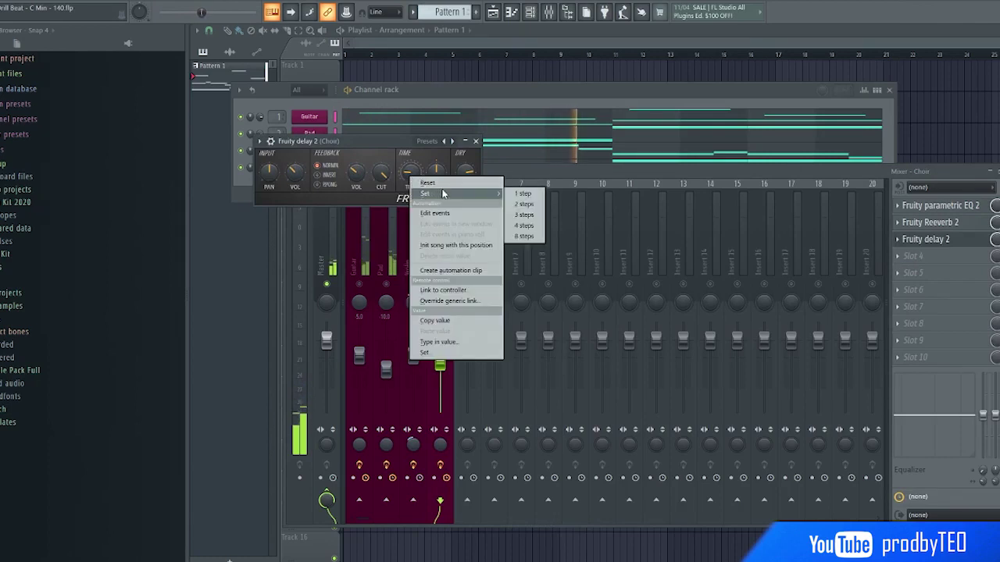
pyautogui.click(523, 225)
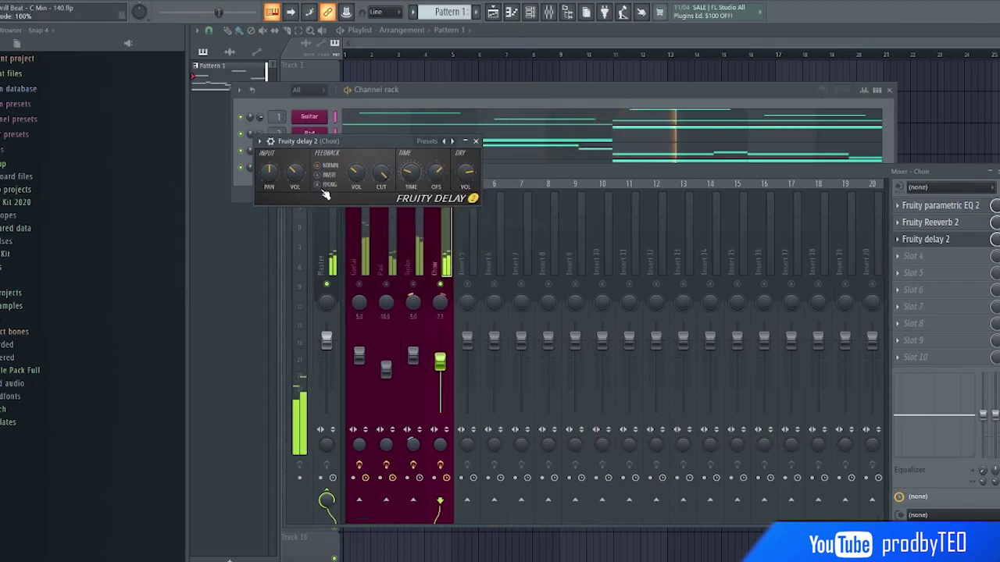
pyautogui.click(475, 141)
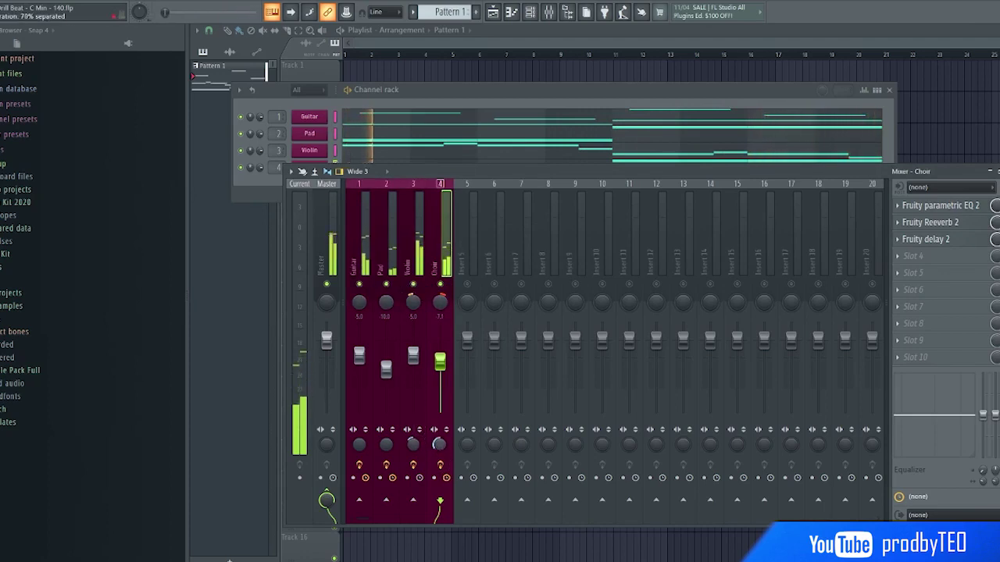
# - Increase the Violin track's stereo separation and reduce the stereo separation on the Choir track
pyautogui.click(412, 445)
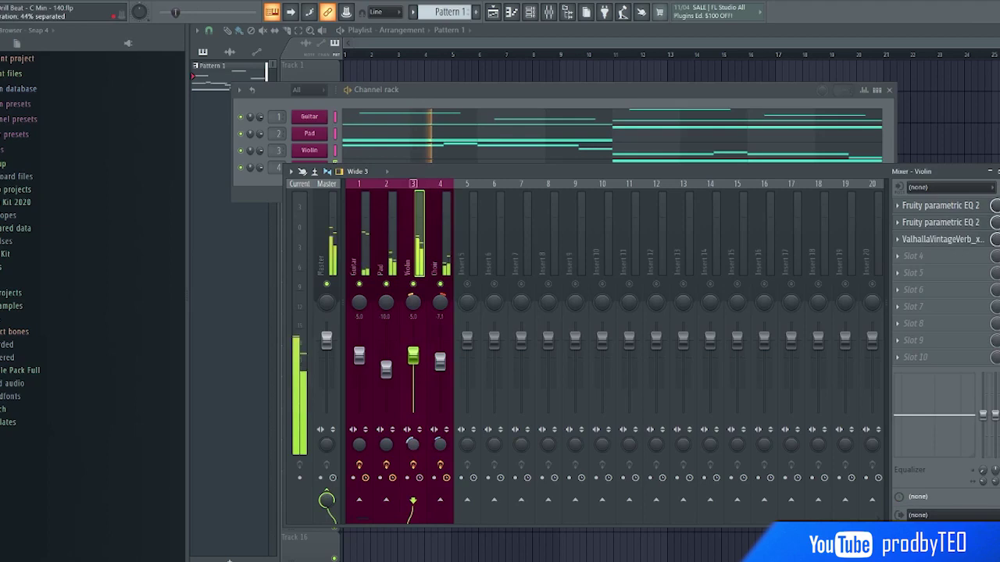
pyautogui.click(439, 446)
pyautogui.moveTo(439, 445); pyautogui.dragTo(440, 431)
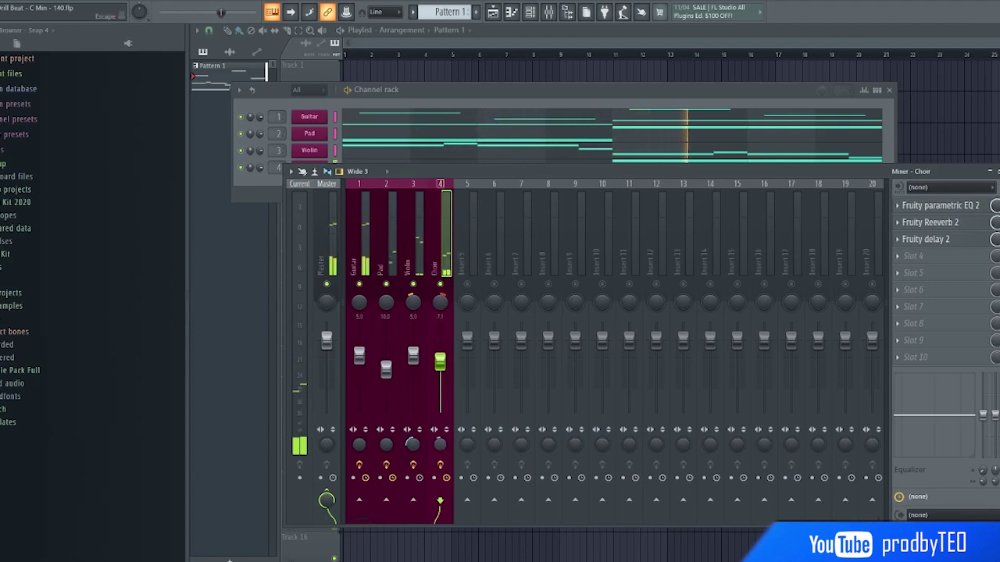
# - Close the mixer and channel rack, and split Pattern 1 by channel into separate patterns
pyautogui.press('F9')
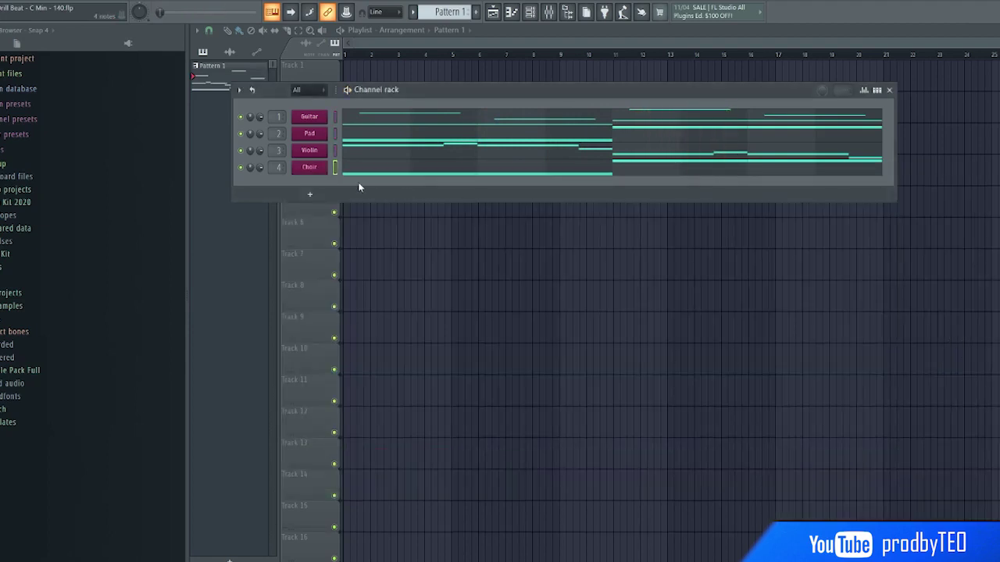
pyautogui.press('F6')
pyautogui.rightClick(223, 71)
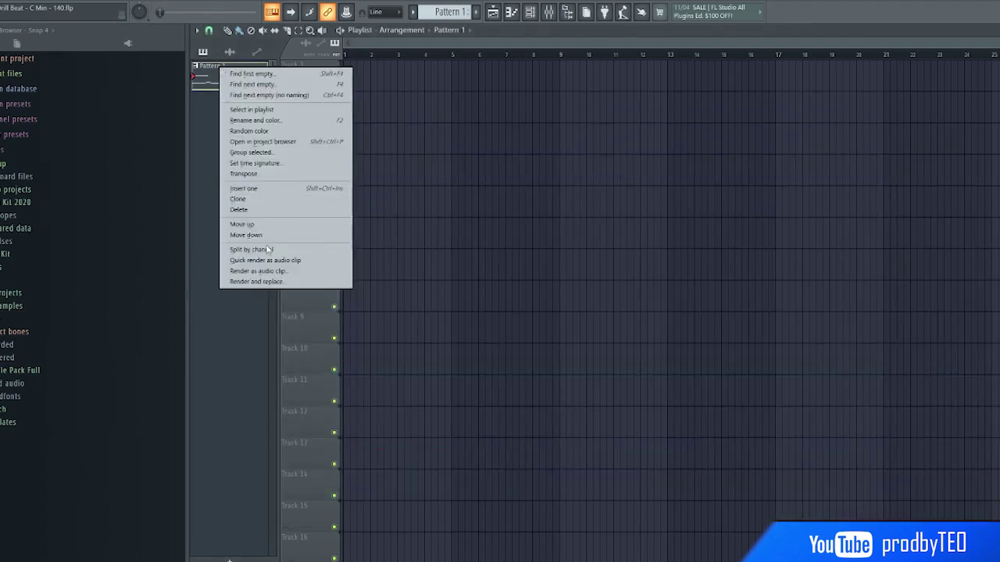
pyautogui.click(258, 250)
# - Quick render the Violin pattern as an audio clip and place the clip on Track 5 at bar 1
pyautogui.rightClick(225, 141)
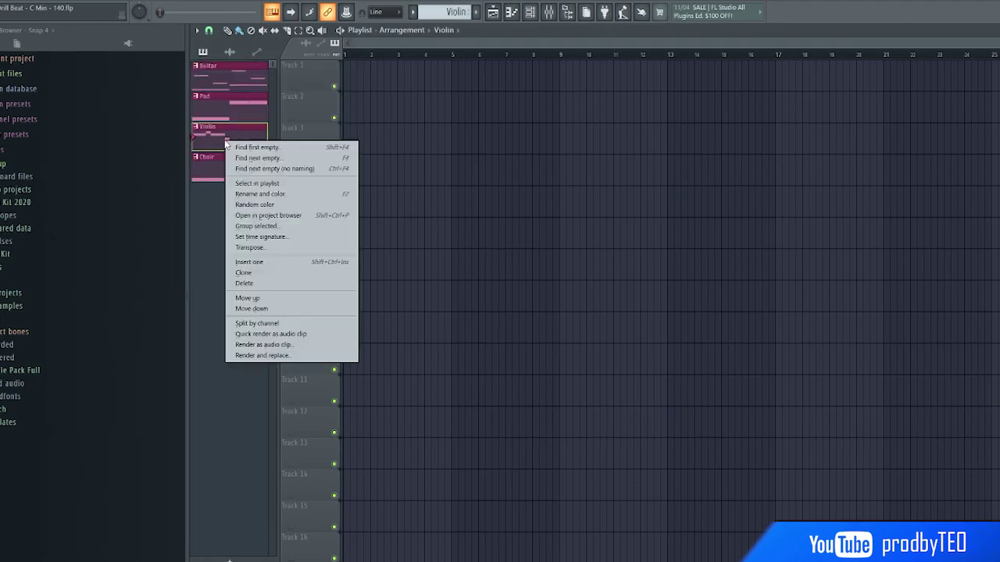
pyautogui.click(303, 333)
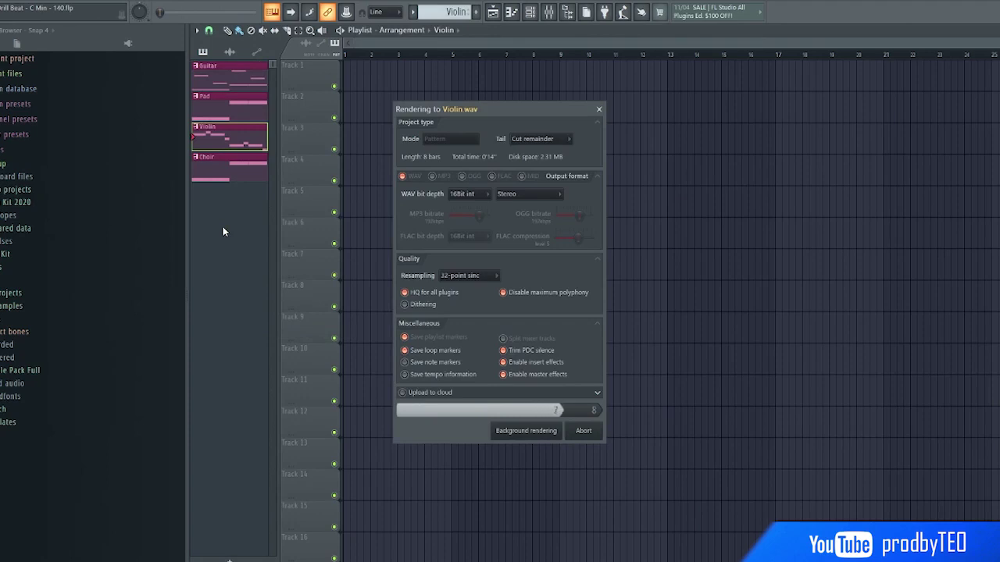
pyautogui.click(234, 72)
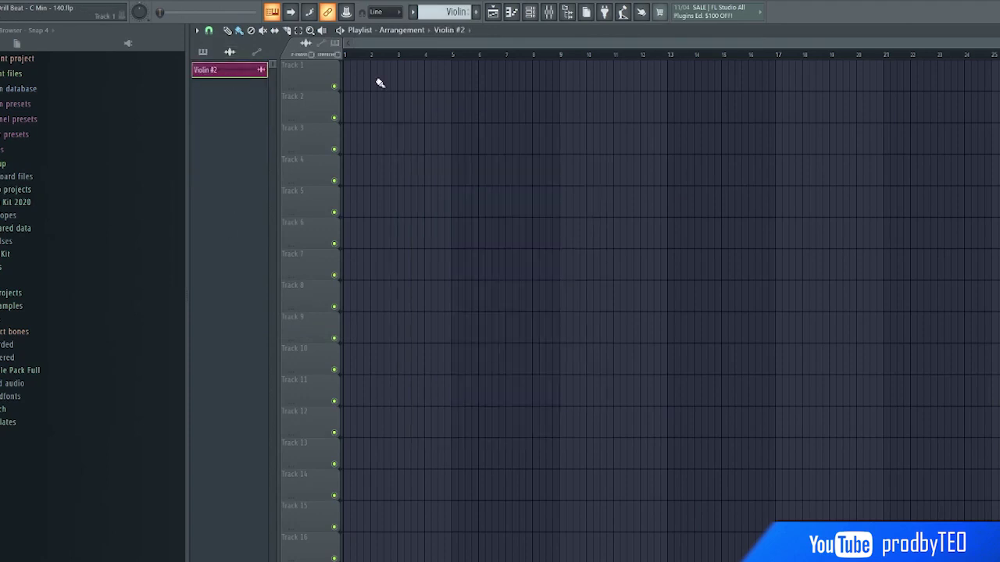
pyautogui.moveTo(375, 191); pyautogui.dragTo(358, 203)
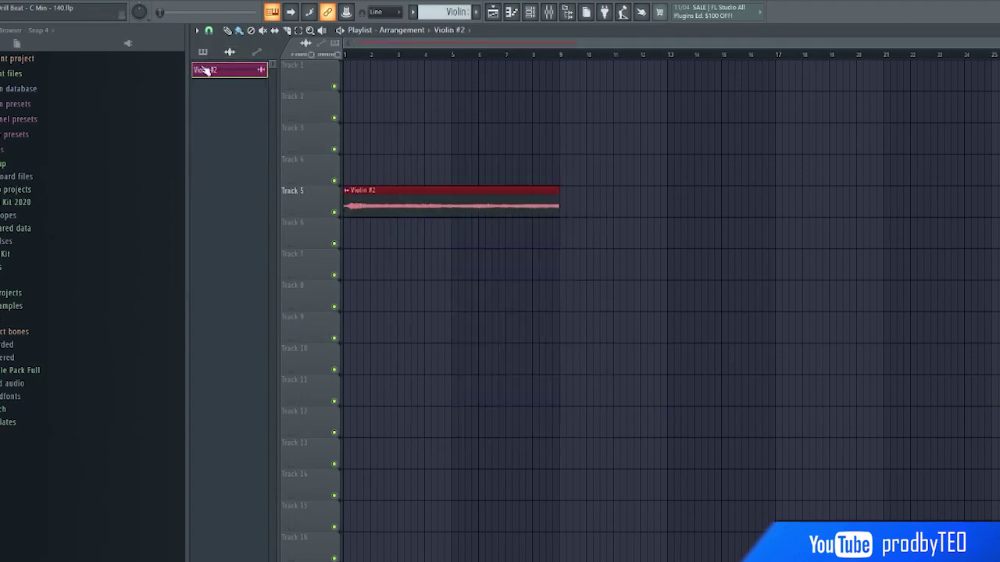
# - Place the Guitar, Pad and Choir patterns together on Tracks 2 to 4, starting at bar 1
pyautogui.click(203, 52)
pyautogui.keyDown('ctrl'); pyautogui.click(218, 79); pyautogui.keyUp('ctrl')
pyautogui.keyDown('ctrl'); pyautogui.click(224, 105); pyautogui.keyUp('ctrl')
pyautogui.keyDown('ctrl'); pyautogui.click(230, 180); pyautogui.keyUp('ctrl')
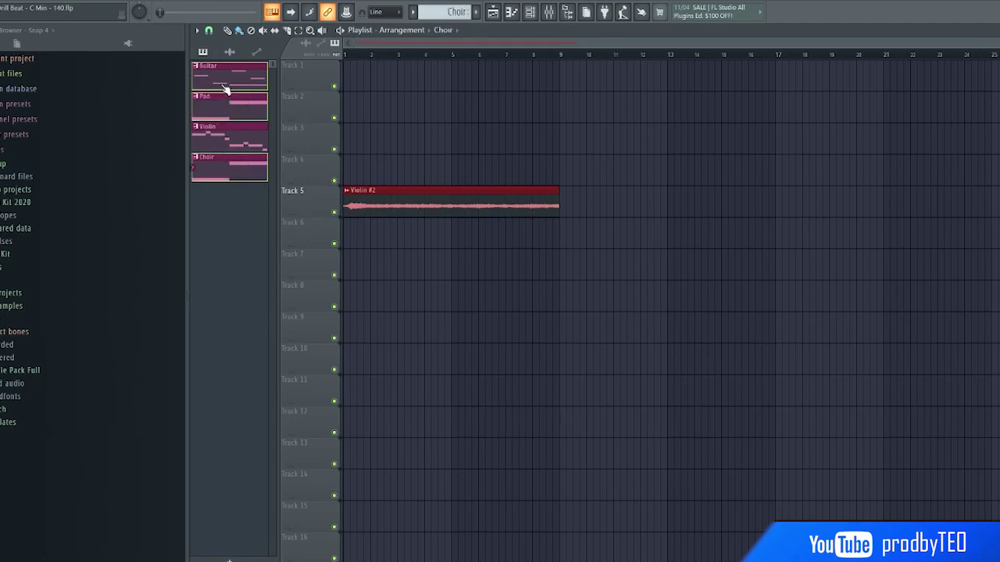
pyautogui.moveTo(225, 88); pyautogui.dragTo(344, 93)
# - Play the arranged loop and check the track levels in the mixer
pyautogui.press('space')
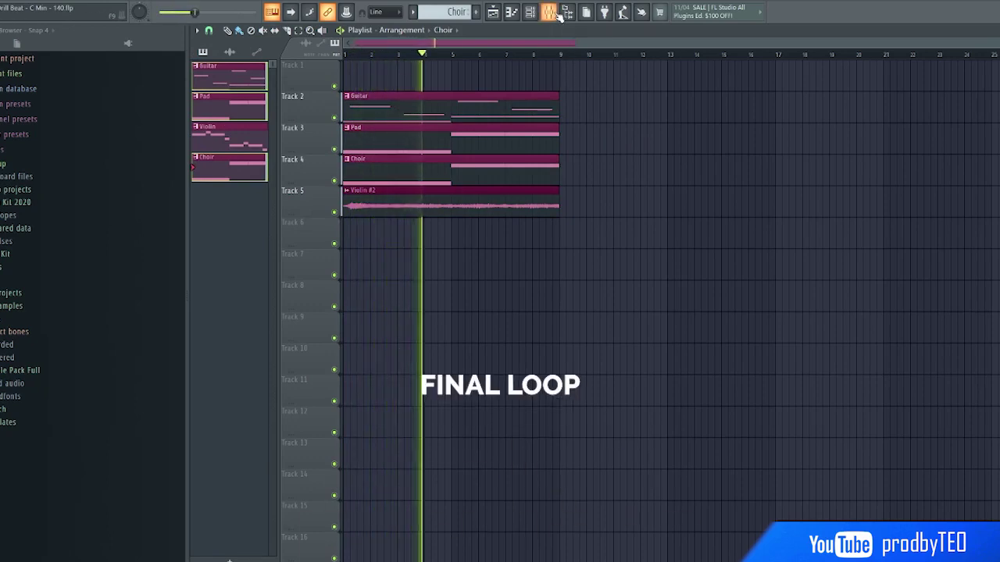
pyautogui.click(514, 14)
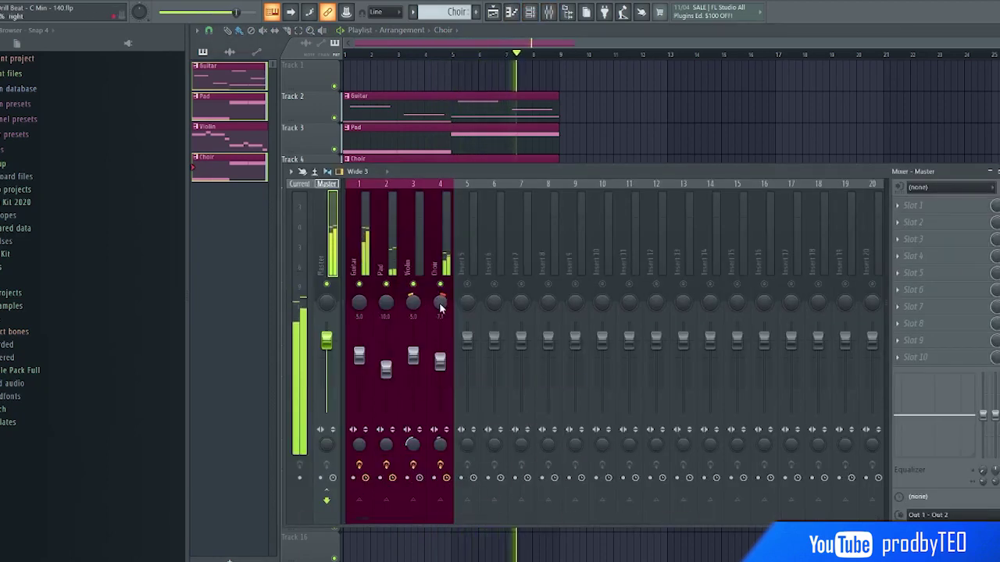
pyautogui.rightClick(612, 114)
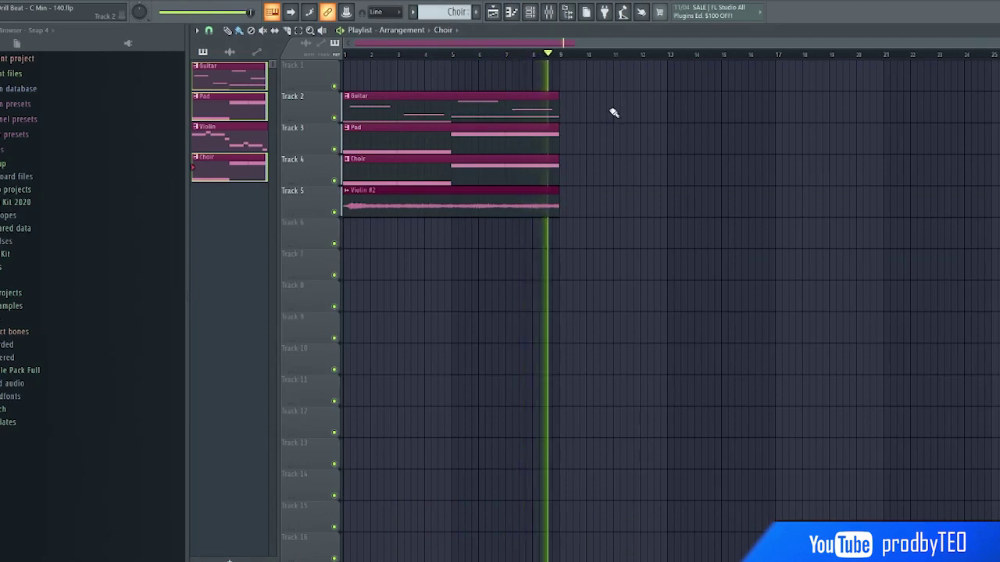